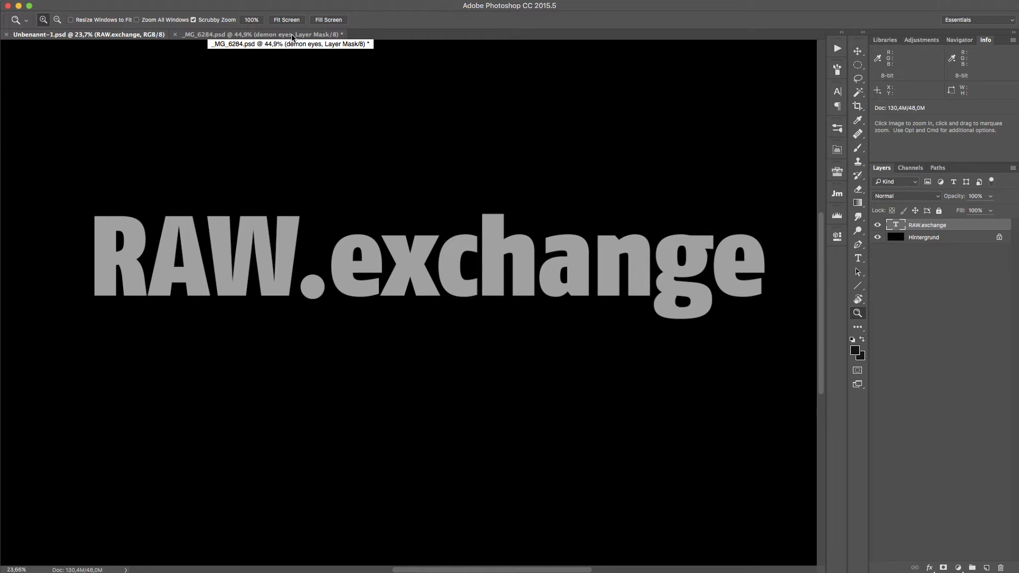
# Step: Switch to the _MG_6284.psd document and hide the demon eyes group
pyautogui.click(293, 35)
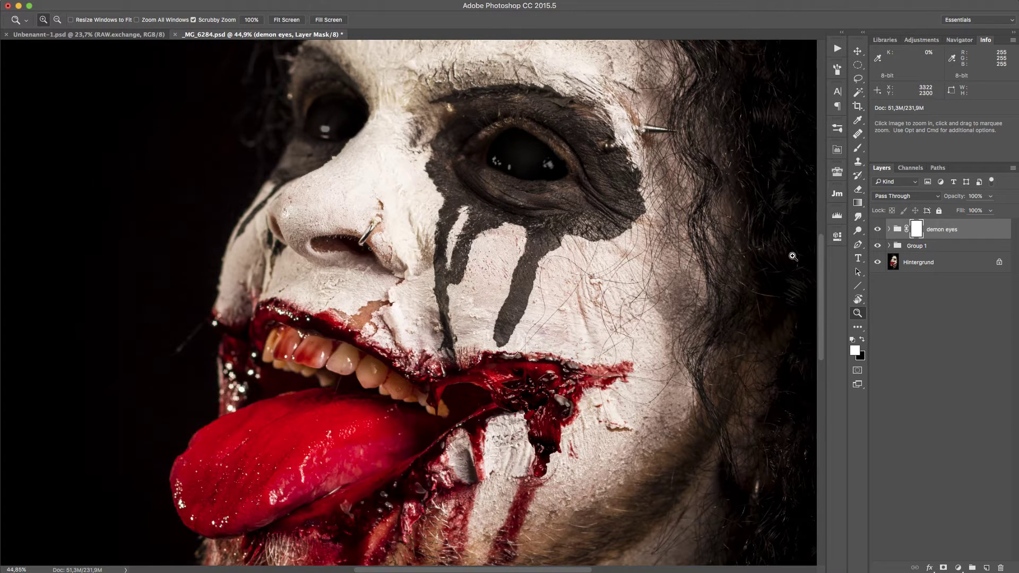
pyautogui.click(877, 230)
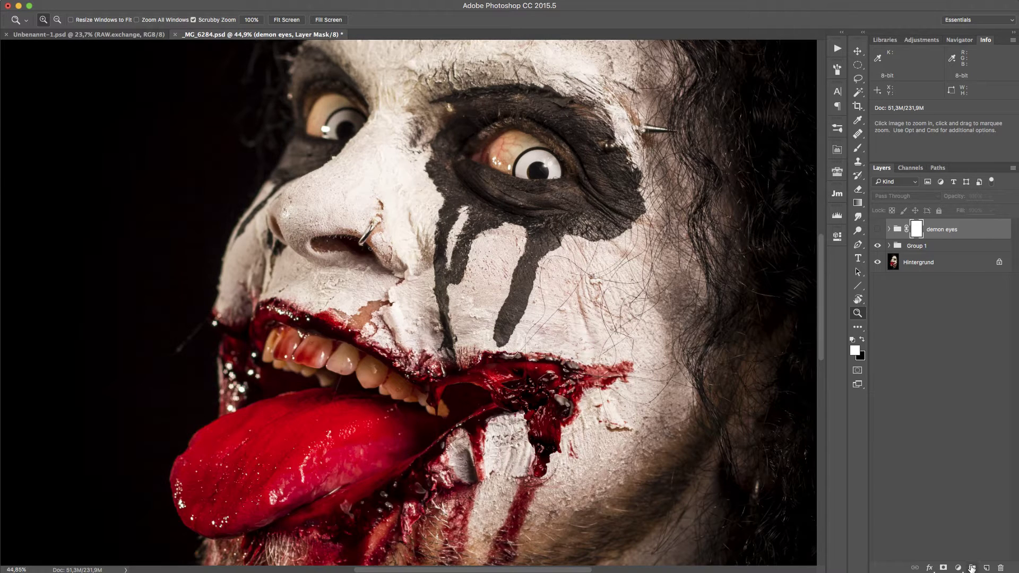
# Step: Create a layer group named "eyes" at the top of the stack and add a new empty layer inside it
pyautogui.click(972, 568)
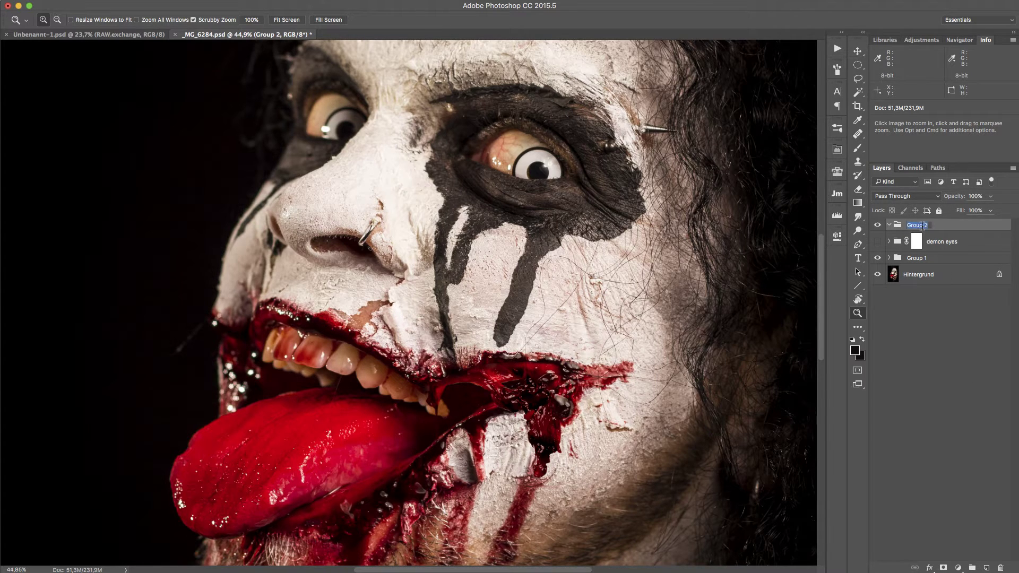
pyautogui.press('Return')
pyautogui.click(986, 565)
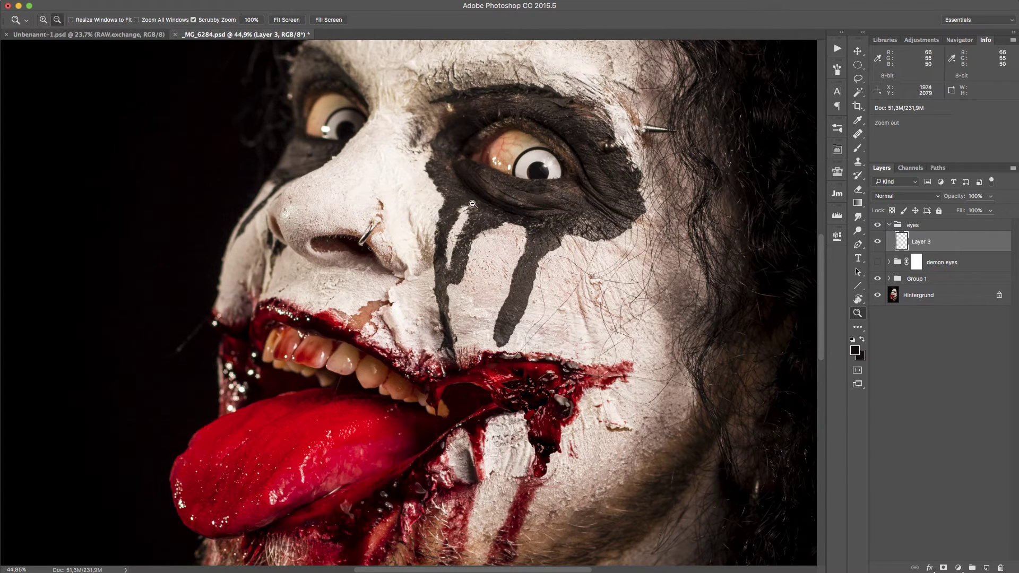
# Step: Fill the new layer with a near-black colour sampled from the makeup beneath the large eye, and hide it with a black mask
pyautogui.press('i')
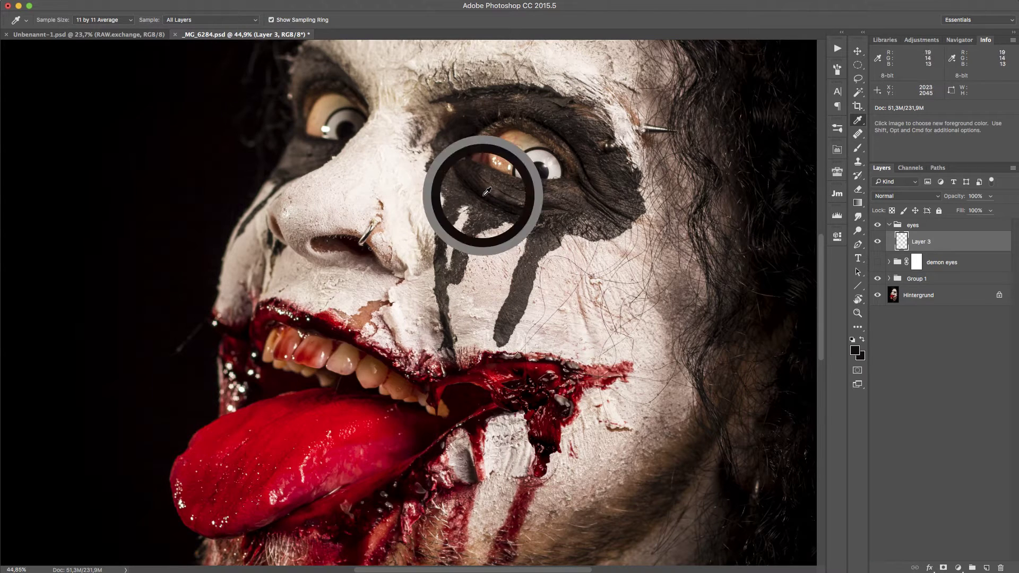
pyautogui.click(484, 189)
pyautogui.moveTo(484, 190); pyautogui.dragTo(483, 189)
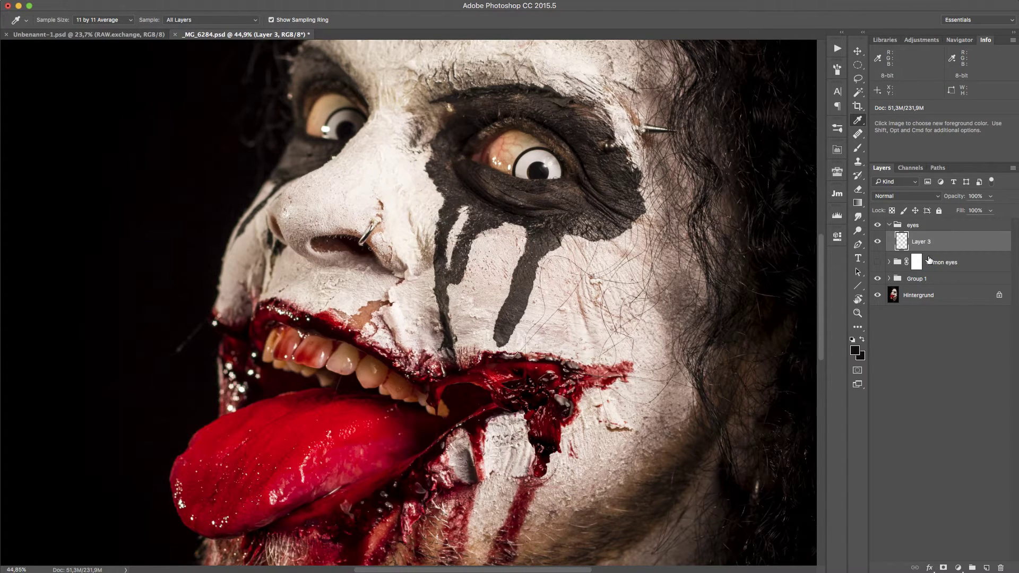
pyautogui.hotkey('alt', 'BackSpace')
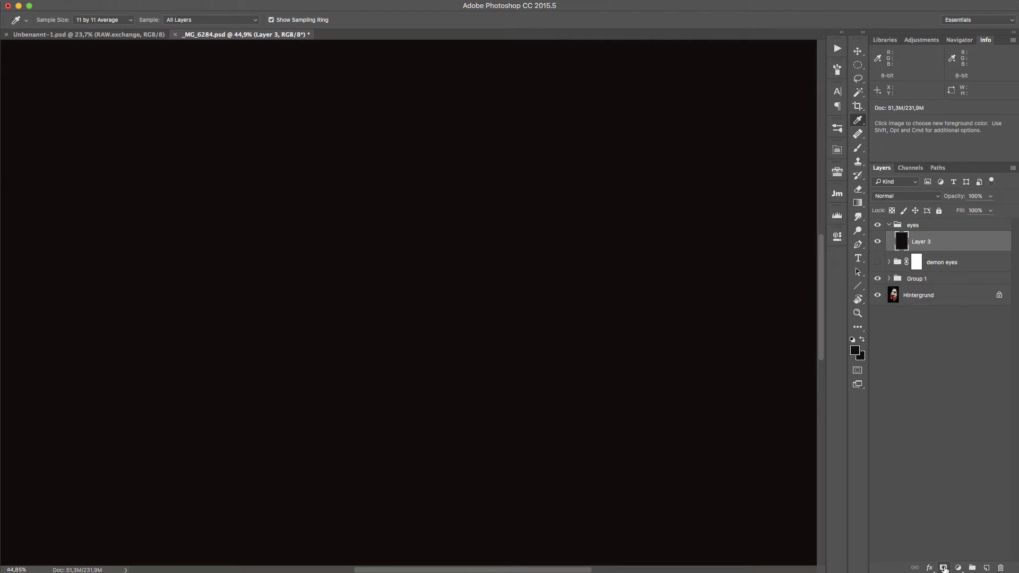
pyautogui.keyDown('alt'); pyautogui.click(944, 568); pyautogui.keyUp('alt')
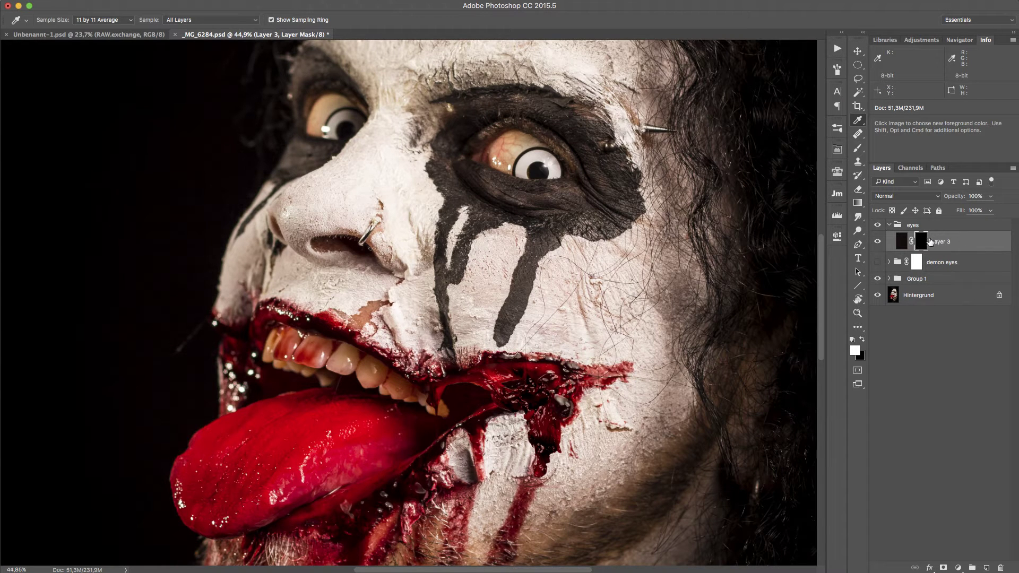
# Step: Paint white on Layer 3's mask over the large eyeball to cover it with the dark fill, using a small soft brush at 100% flow
pyautogui.scroll(4, 626, 270)
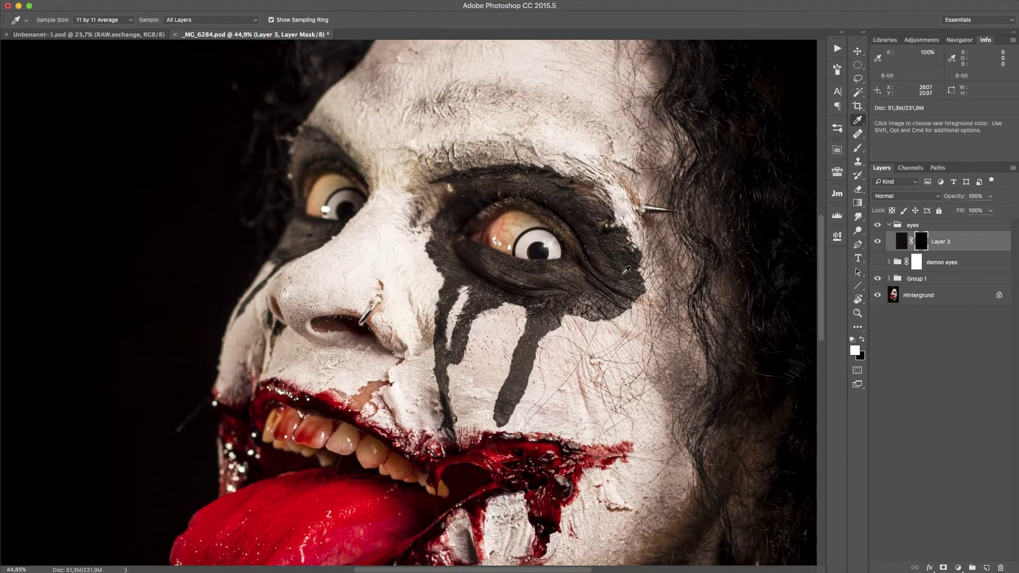
pyautogui.press('z')
pyautogui.moveTo(544, 242); pyautogui.dragTo(605, 236)
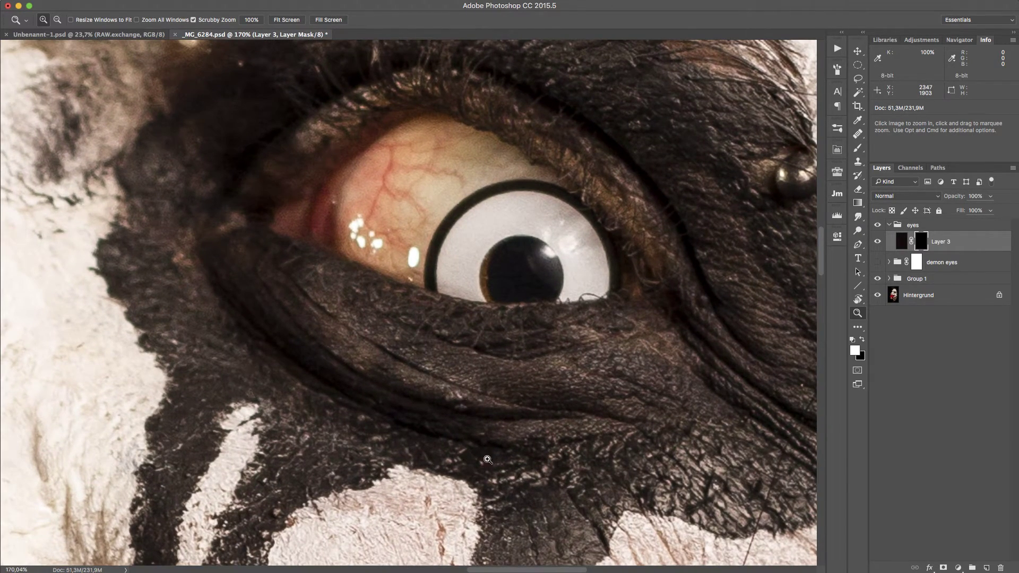
pyautogui.press('b')
pyautogui.moveTo(363, 207)
pyautogui.mouseDown()
pyautogui.moveTo(403, 182)
pyautogui.moveTo(413, 201)
pyautogui.moveTo(537, 254)
pyautogui.moveTo(484, 217)
pyautogui.moveTo(443, 230)
pyautogui.moveTo(452, 244)
pyautogui.moveTo(391, 260)
pyautogui.moveTo(338, 237)
pyautogui.moveTo(371, 153)
pyautogui.moveTo(387, 151)
pyautogui.moveTo(362, 202)
pyautogui.moveTo(404, 223)
pyautogui.moveTo(358, 230)
pyautogui.moveTo(362, 253)
pyautogui.moveTo(412, 268)
pyautogui.moveTo(356, 241)
pyautogui.moveTo(491, 290)
pyautogui.moveTo(470, 285)
pyautogui.moveTo(628, 286)
pyautogui.moveTo(577, 229)
pyautogui.moveTo(615, 263)
pyautogui.moveTo(611, 273)
pyautogui.moveTo(488, 257)
pyautogui.moveTo(572, 228)
pyautogui.moveTo(550, 253)
pyautogui.moveTo(548, 238)
pyautogui.moveTo(567, 216)
pyautogui.moveTo(551, 232)
pyautogui.moveTo(557, 188)
pyautogui.moveTo(529, 226)
pyautogui.moveTo(538, 181)
pyautogui.moveTo(498, 182)
pyautogui.moveTo(483, 213)
pyautogui.moveTo(527, 180)
pyautogui.moveTo(525, 169)
pyautogui.moveTo(558, 247)
pyautogui.mouseUp()
pyautogui.press('[')
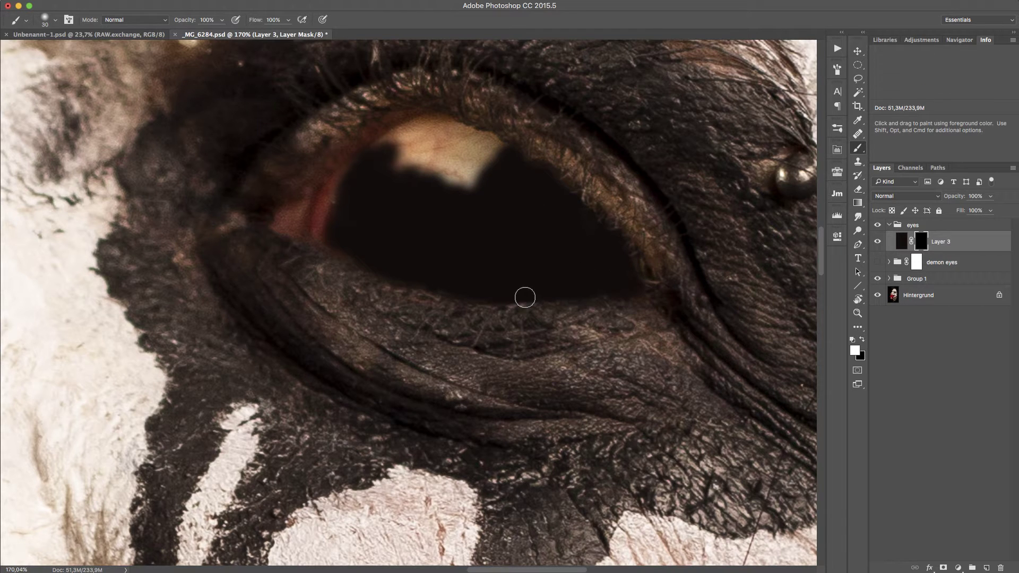
pyautogui.moveTo(471, 221)
pyautogui.mouseDown()
pyautogui.moveTo(471, 171)
pyautogui.moveTo(513, 156)
pyautogui.moveTo(472, 132)
pyautogui.mouseUp()
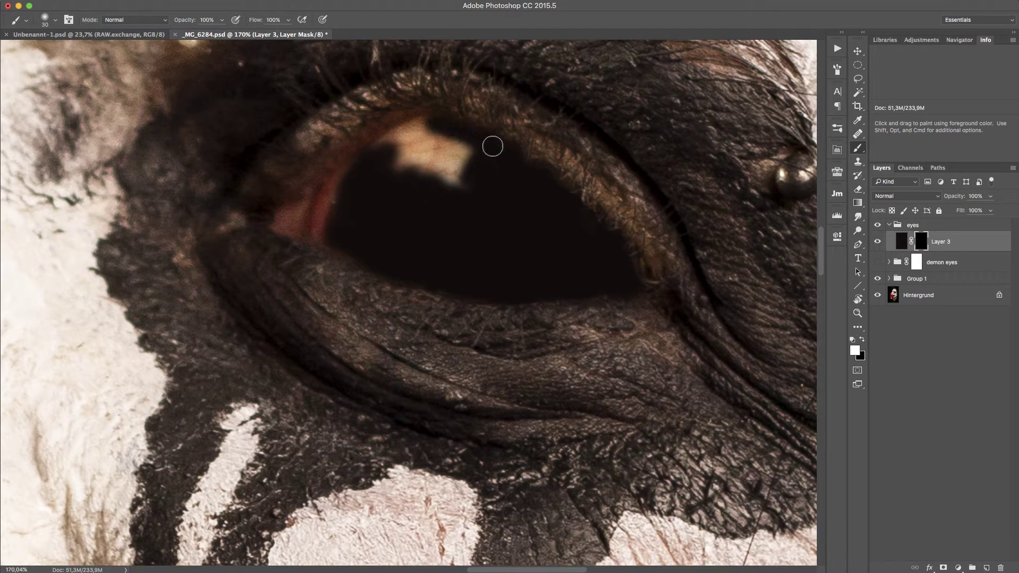
pyautogui.moveTo(506, 192)
pyautogui.mouseDown()
pyautogui.moveTo(438, 174)
pyautogui.moveTo(443, 188)
pyautogui.moveTo(456, 174)
pyautogui.moveTo(482, 200)
pyautogui.moveTo(452, 189)
pyautogui.moveTo(449, 158)
pyautogui.moveTo(409, 180)
pyautogui.moveTo(387, 175)
pyautogui.moveTo(394, 146)
pyautogui.moveTo(428, 122)
pyautogui.moveTo(367, 170)
pyautogui.mouseUp()
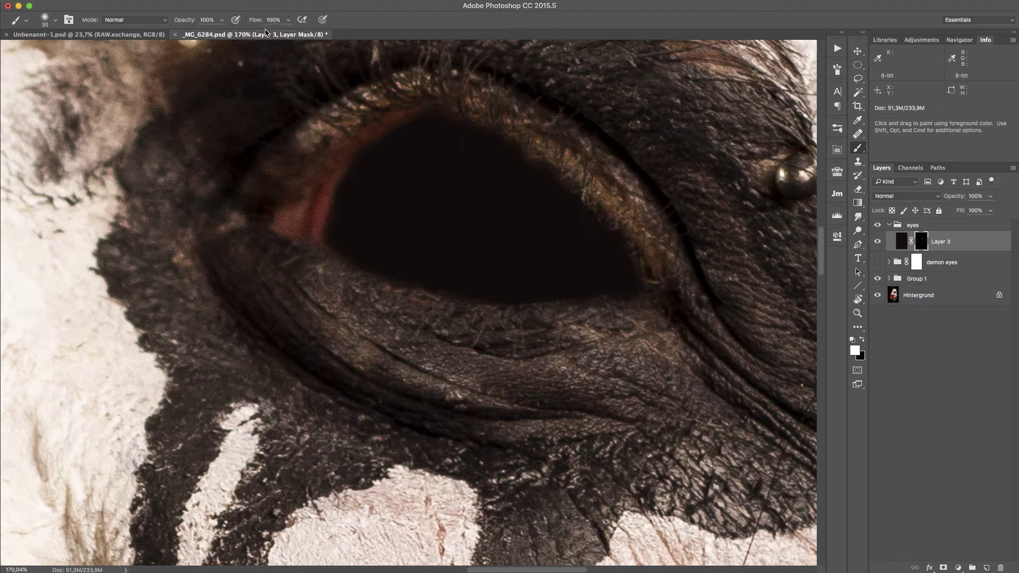
# Step: Set the brush flow to 8% and soften the dark fill's transition into the inner corner and eyelid edges
pyautogui.click(283, 20)
pyautogui.click(265, 24)
pyautogui.moveTo(371, 145)
pyautogui.mouseDown()
pyautogui.moveTo(328, 192)
pyautogui.moveTo(314, 233)
pyautogui.moveTo(394, 134)
pyautogui.moveTo(331, 219)
pyautogui.moveTo(334, 181)
pyautogui.moveTo(384, 176)
pyautogui.moveTo(327, 182)
pyautogui.mouseUp()
pyautogui.moveTo(363, 139)
pyautogui.mouseDown()
pyautogui.moveTo(291, 231)
pyautogui.moveTo(330, 168)
pyautogui.moveTo(308, 235)
pyautogui.moveTo(373, 150)
pyautogui.moveTo(314, 229)
pyautogui.moveTo(343, 213)
pyautogui.moveTo(337, 182)
pyautogui.moveTo(331, 240)
pyautogui.moveTo(353, 259)
pyautogui.moveTo(323, 253)
pyautogui.moveTo(348, 260)
pyautogui.mouseUp()
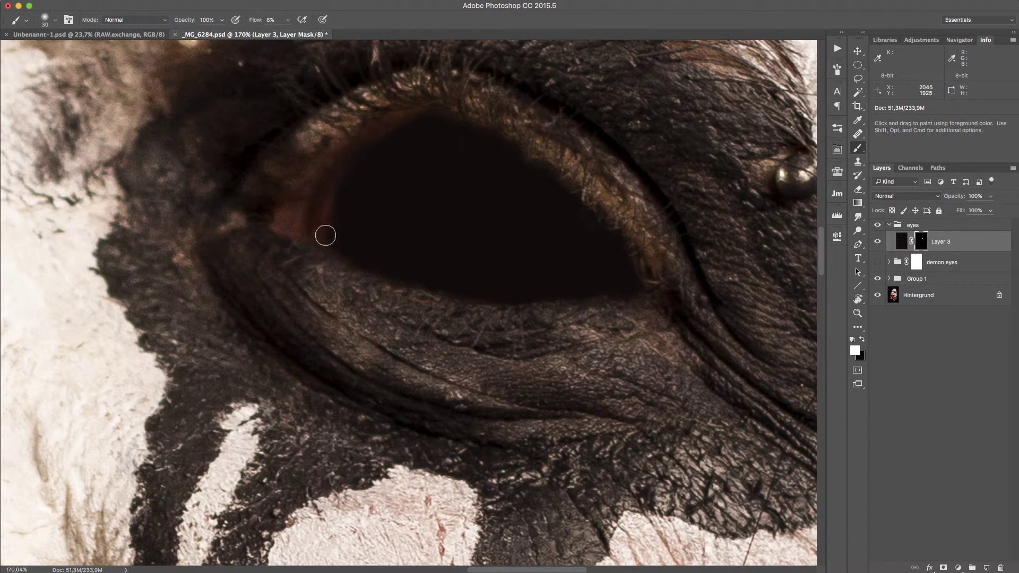
pyautogui.moveTo(449, 296)
pyautogui.mouseDown()
pyautogui.moveTo(499, 310)
pyautogui.moveTo(642, 289)
pyautogui.moveTo(640, 258)
pyautogui.moveTo(526, 181)
pyautogui.moveTo(620, 262)
pyautogui.moveTo(595, 199)
pyautogui.moveTo(523, 205)
pyautogui.moveTo(634, 258)
pyautogui.moveTo(529, 156)
pyautogui.moveTo(604, 261)
pyautogui.moveTo(585, 198)
pyautogui.moveTo(463, 173)
pyautogui.moveTo(564, 204)
pyautogui.moveTo(410, 138)
pyautogui.mouseUp()
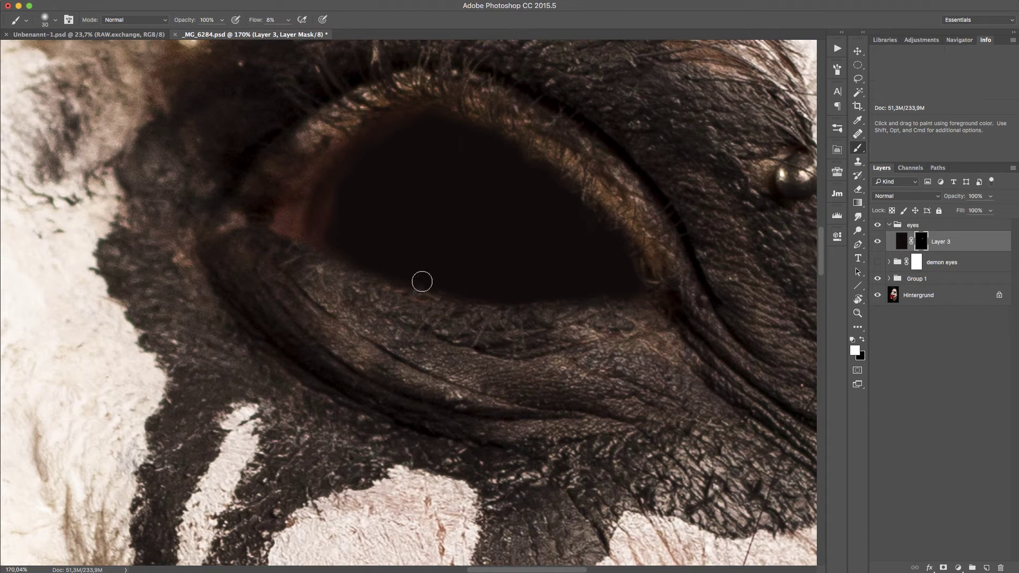
pyautogui.moveTo(626, 287)
pyautogui.mouseDown()
pyautogui.moveTo(638, 267)
pyautogui.moveTo(342, 127)
pyautogui.moveTo(336, 185)
pyautogui.moveTo(432, 126)
pyautogui.moveTo(452, 124)
pyautogui.moveTo(443, 144)
pyautogui.moveTo(547, 155)
pyautogui.mouseUp()
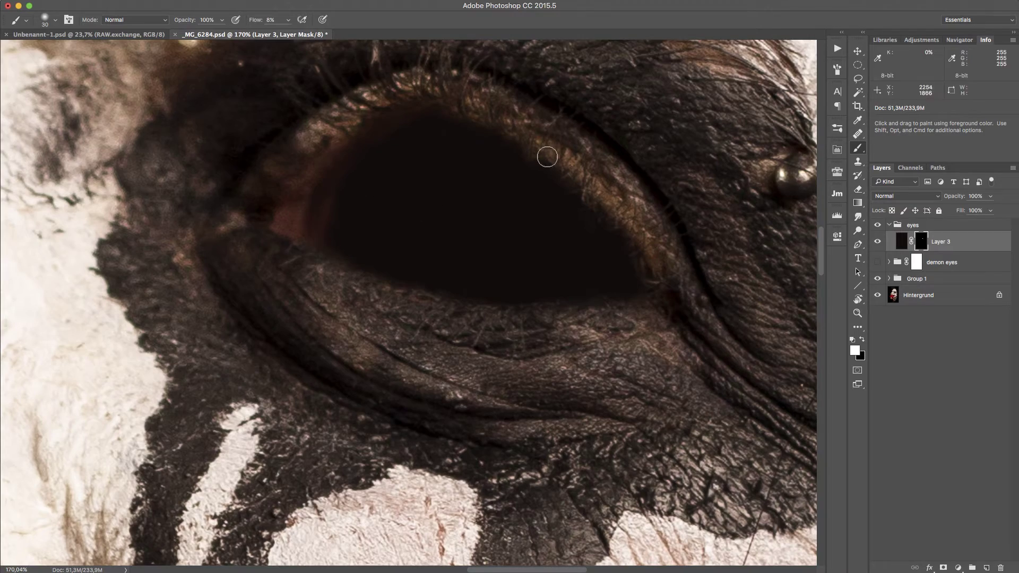
# Step: Add a new layer above Layer 3 and sample a lighter brown from the skin below the eye as the paint colour
pyautogui.press('z')
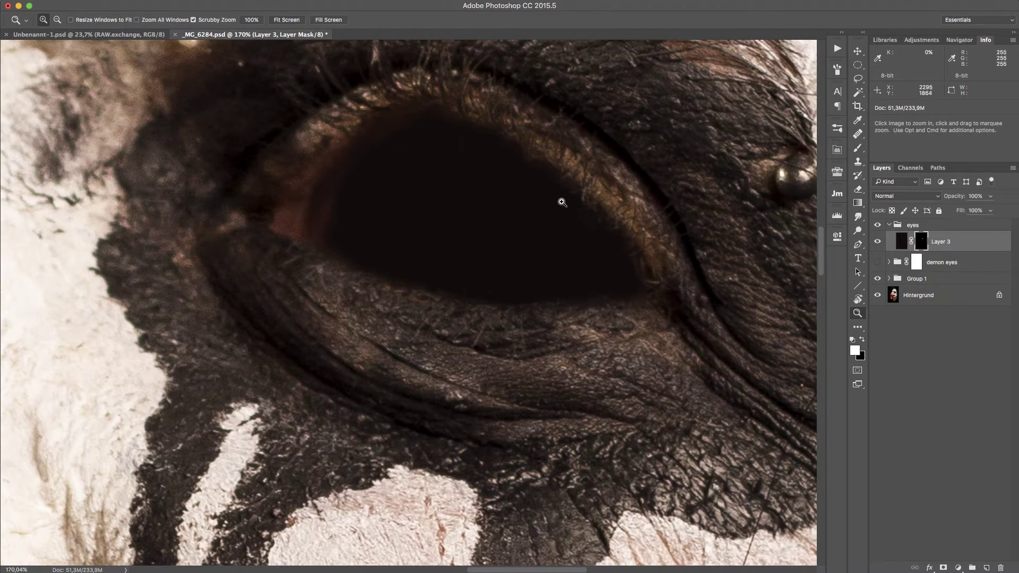
pyautogui.moveTo(557, 200)
pyautogui.mouseDown()
pyautogui.moveTo(530, 230)
pyautogui.moveTo(595, 215)
pyautogui.mouseUp()
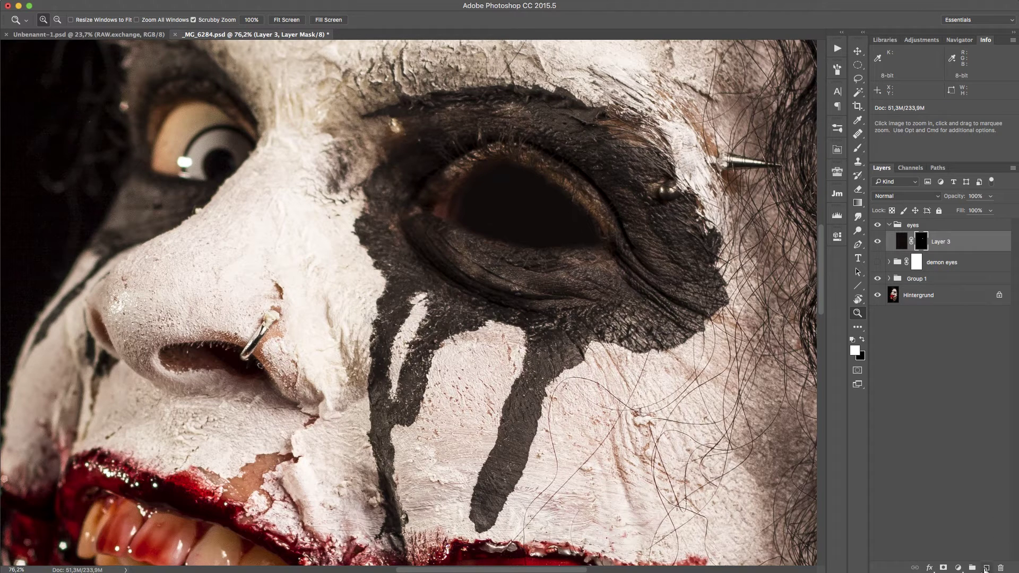
pyautogui.click(986, 569)
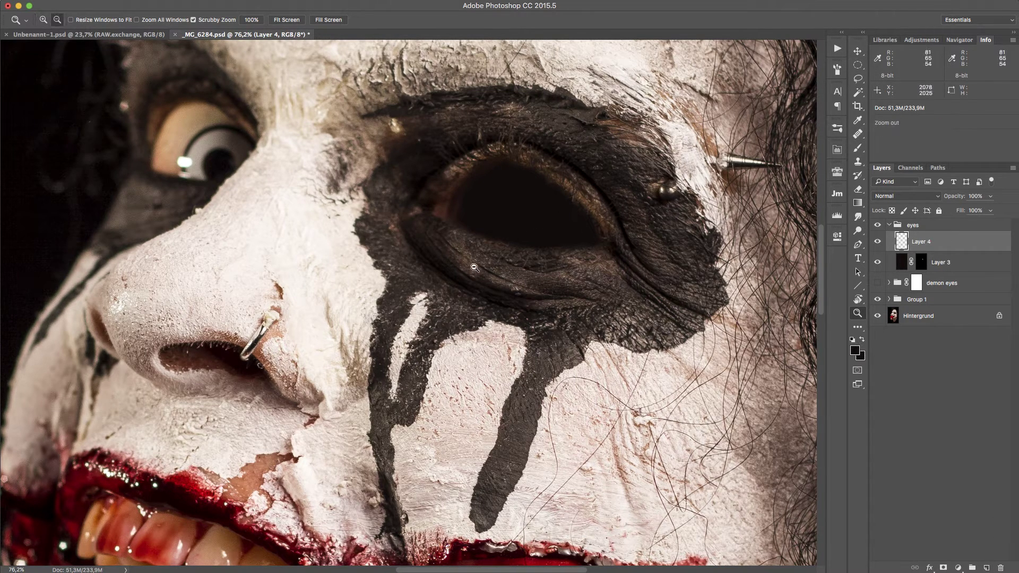
pyautogui.press('b')
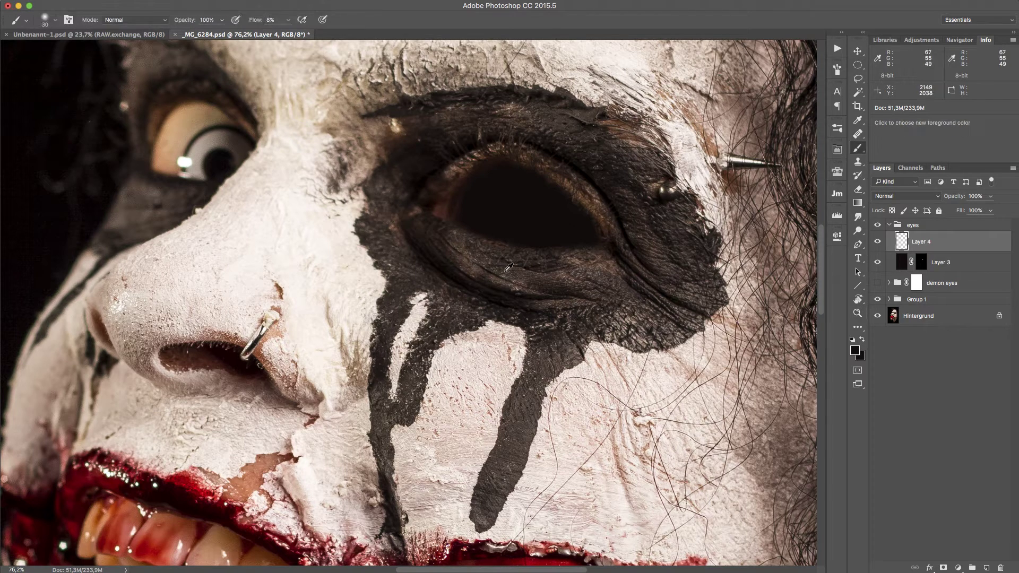
pyautogui.keyDown('alt'); pyautogui.click(477, 264); pyautogui.keyUp('alt')
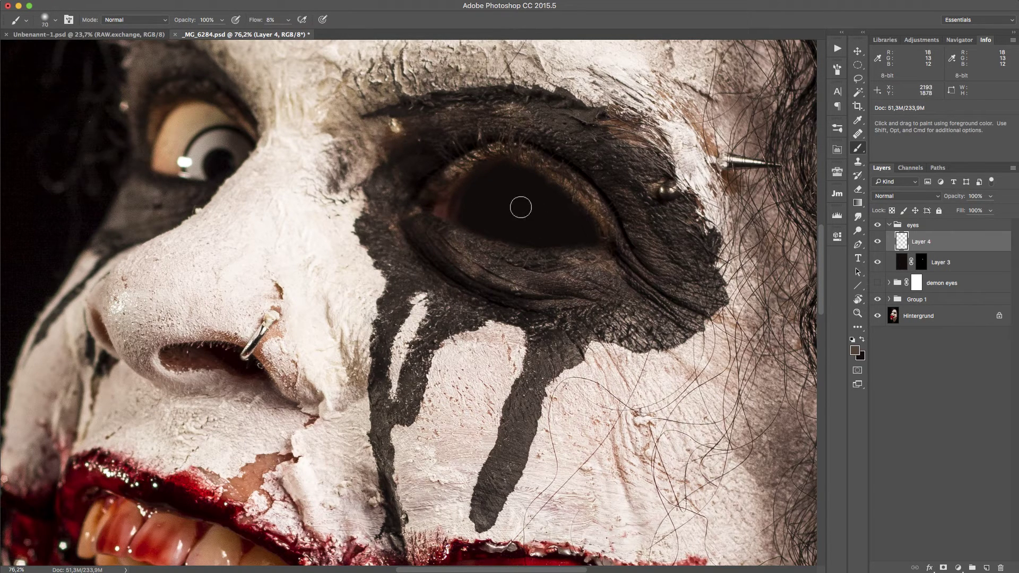
# Step: Paint a faint brown glow in the centre of the black eye at 8% flow, starting with a 200 px brush and using smaller sizes inward
pyautogui.press(']')
pyautogui.press(']')
pyautogui.press(']')
pyautogui.press(']')
pyautogui.press(']')
pyautogui.press(']')
pyautogui.press(']')
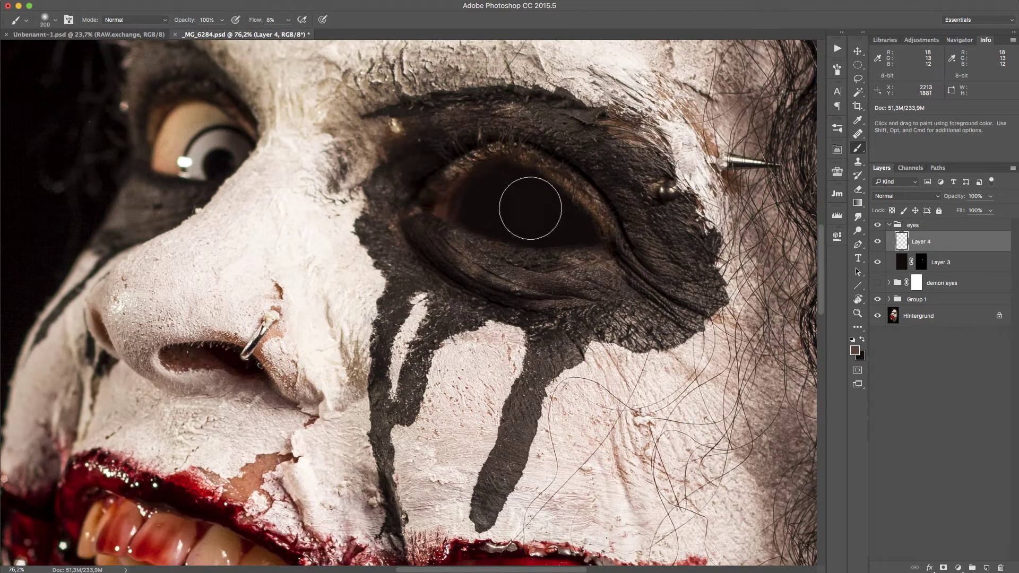
pyautogui.moveTo(530, 208)
pyautogui.mouseDown()
pyautogui.moveTo(525, 228)
pyautogui.moveTo(519, 201)
pyautogui.mouseUp()
pyautogui.press('[')
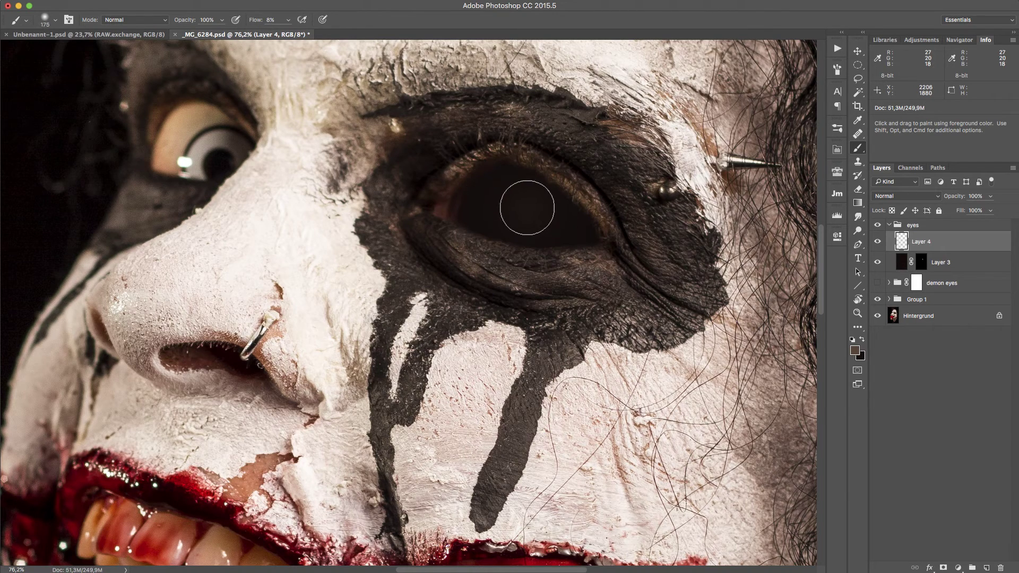
pyautogui.press('[')
pyautogui.press('[')
pyautogui.press('[')
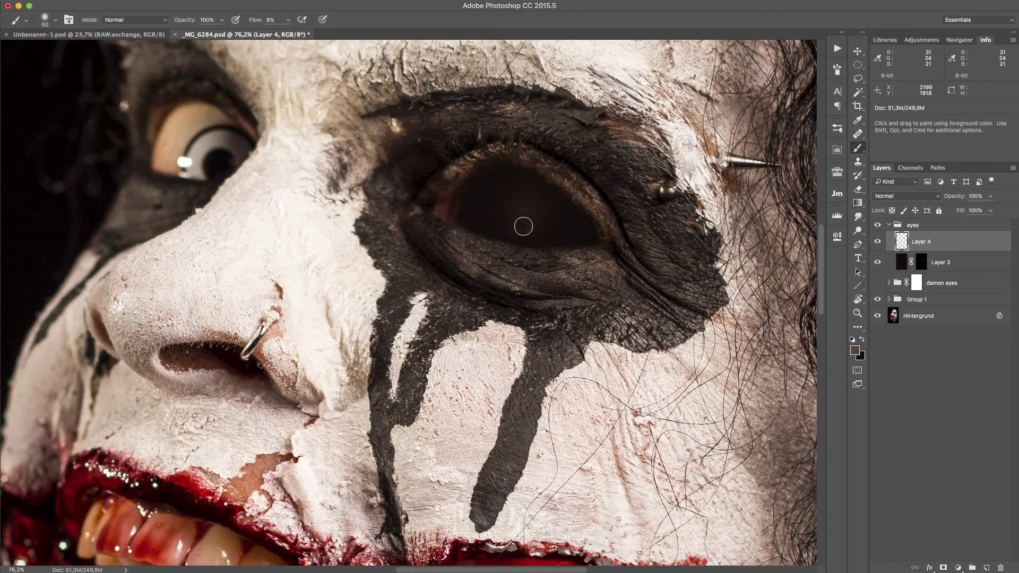
# Step: Check the eye glow from a distance and up close, and set Layer 4's opacity to 40%
pyautogui.press('z')
pyautogui.moveTo(536, 220)
pyautogui.mouseDown()
pyautogui.moveTo(516, 227)
pyautogui.moveTo(532, 264)
pyautogui.mouseUp()
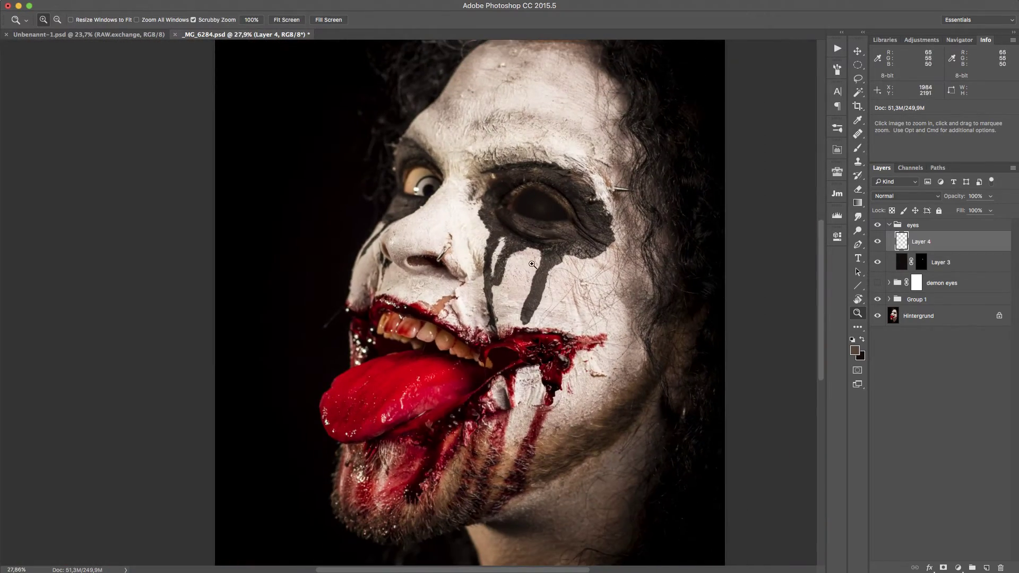
pyautogui.moveTo(540, 209); pyautogui.dragTo(580, 273)
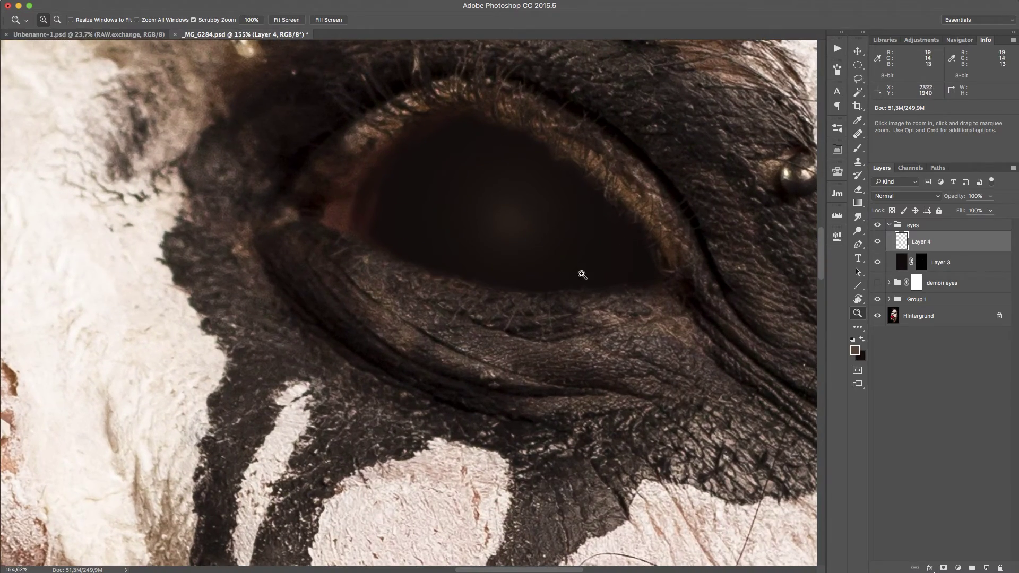
pyautogui.moveTo(945, 197); pyautogui.dragTo(916, 198)
pyautogui.moveTo(950, 196); pyautogui.dragTo(951, 197)
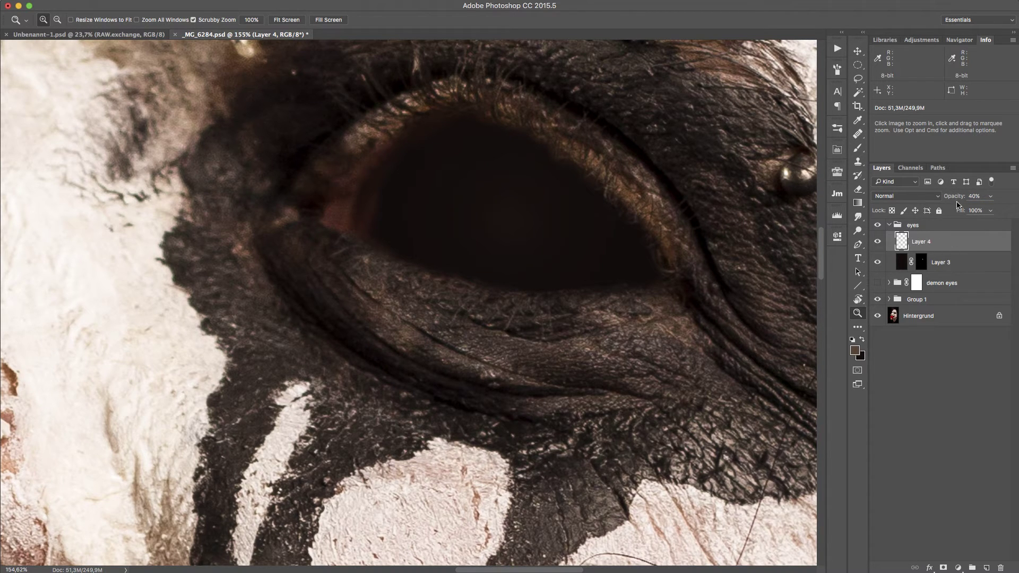
# Step: Add a black layer mask to the eyes group to hide its contents
pyautogui.click(945, 228)
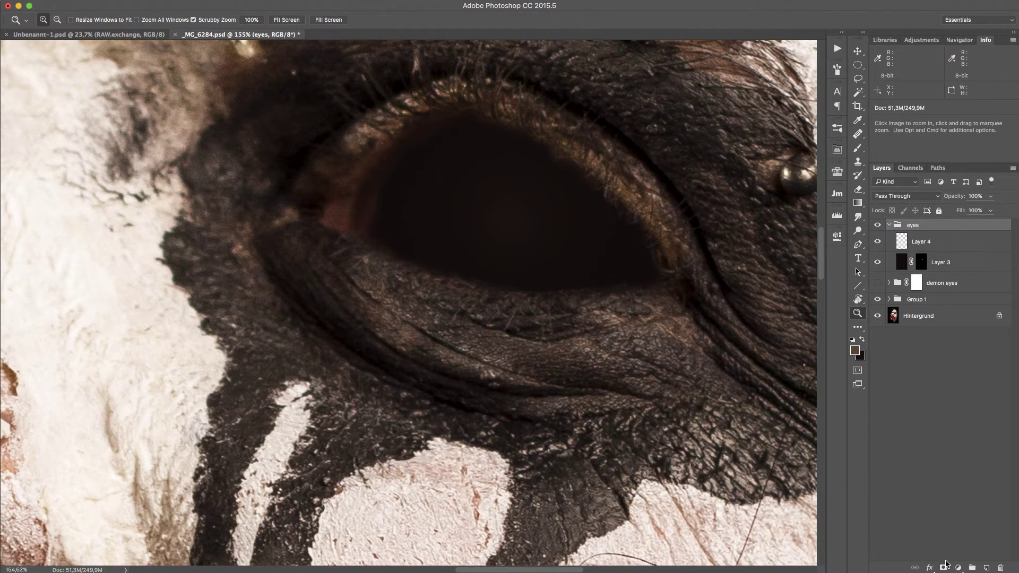
pyautogui.press('alt')
pyautogui.keyDown('alt'); pyautogui.click(944, 568); pyautogui.keyUp('alt')
# Step: Paint white on the eyes group mask over the small bright reflections on the inner eyeball, using a tiny brush at 100% flow
pyautogui.moveTo(454, 254); pyautogui.dragTo(555, 246)
pyautogui.press('b')
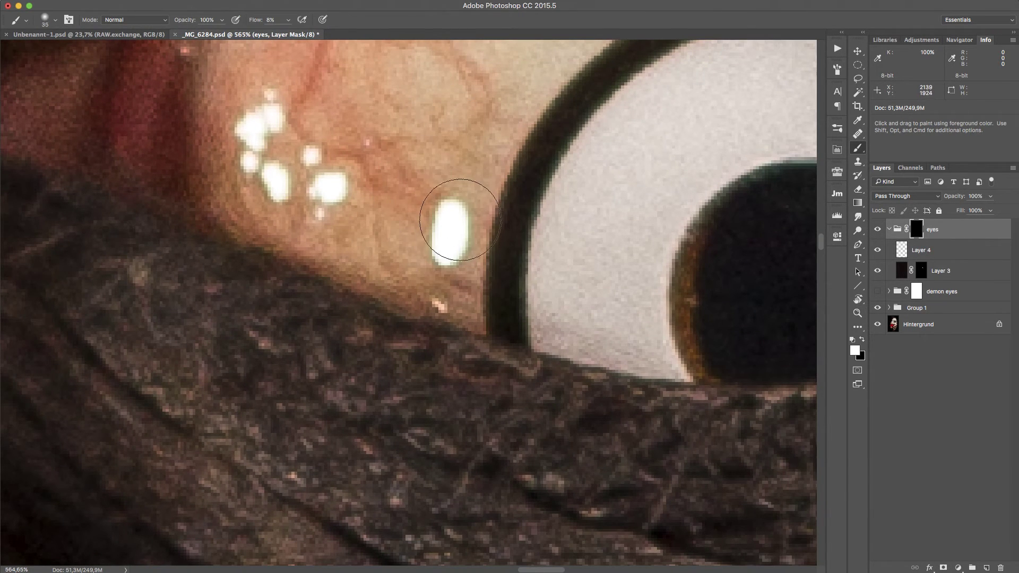
pyautogui.press('[')
pyautogui.moveTo(251, 129)
pyautogui.mouseDown()
pyautogui.moveTo(276, 109)
pyautogui.moveTo(263, 22)
pyautogui.moveTo(340, 20)
pyautogui.moveTo(273, 121)
pyautogui.moveTo(257, 125)
pyautogui.moveTo(255, 141)
pyautogui.moveTo(246, 136)
pyautogui.moveTo(276, 112)
pyautogui.mouseUp()
pyautogui.write('100')
pyautogui.press('Return')
pyautogui.press('[')
pyautogui.press('[')
pyautogui.moveTo(253, 146)
pyautogui.mouseDown()
pyautogui.moveTo(245, 161)
pyautogui.moveTo(280, 192)
pyautogui.mouseUp()
pyautogui.click(246, 161)
pyautogui.moveTo(317, 156); pyautogui.dragTo(313, 151)
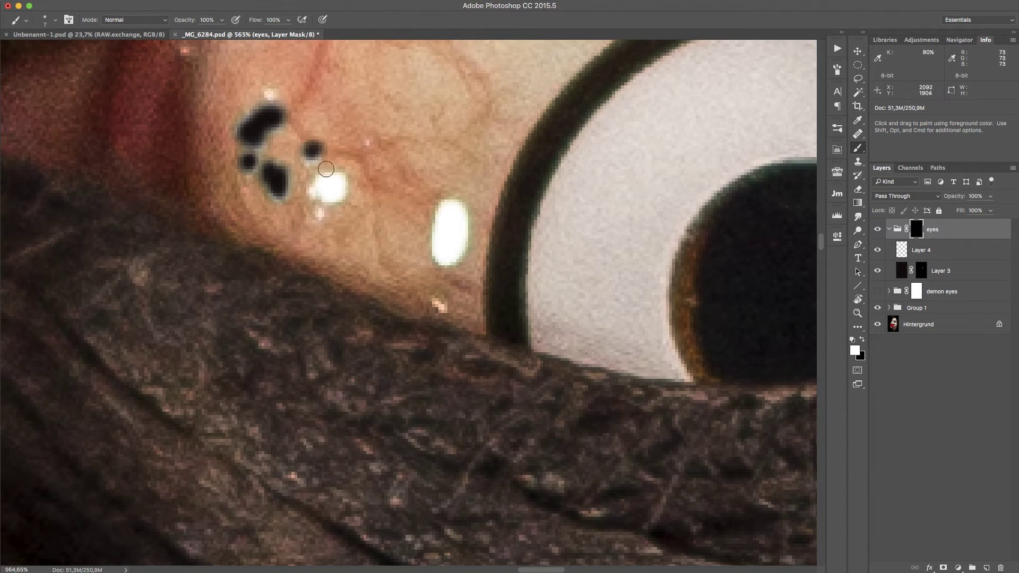
pyautogui.moveTo(322, 196); pyautogui.dragTo(338, 187)
pyautogui.moveTo(454, 219)
pyautogui.mouseDown()
pyautogui.moveTo(445, 211)
pyautogui.moveTo(440, 252)
pyautogui.moveTo(451, 251)
pyautogui.mouseUp()
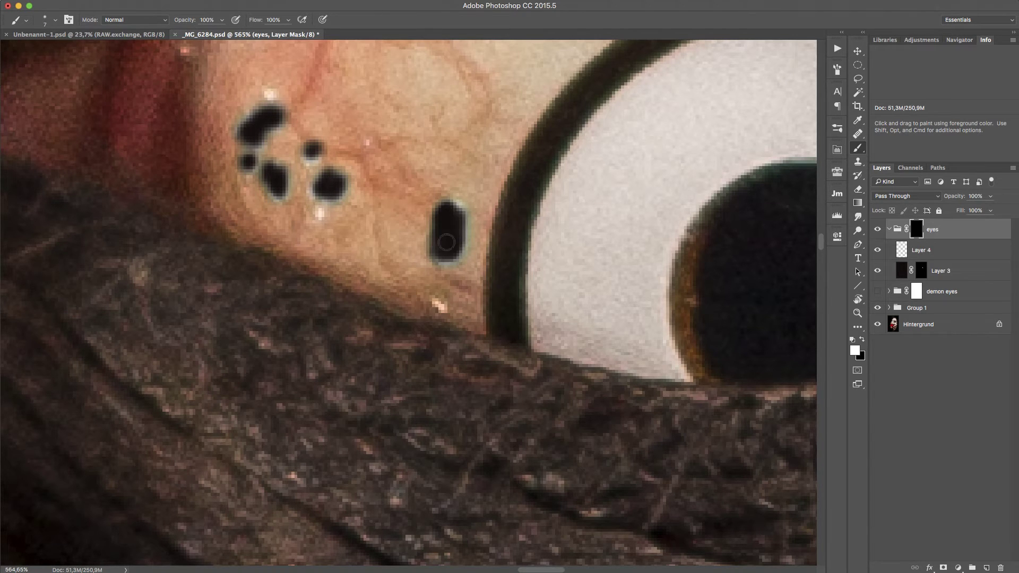
# Step: Paint over the highlights on the pupil and lens at 17% flow, and invert the eyes group mask to bring the reflections back
pyautogui.press('space')
pyautogui.moveTo(619, 278); pyautogui.dragTo(310, 326)
pyautogui.moveTo(722, 268); pyautogui.dragTo(467, 326)
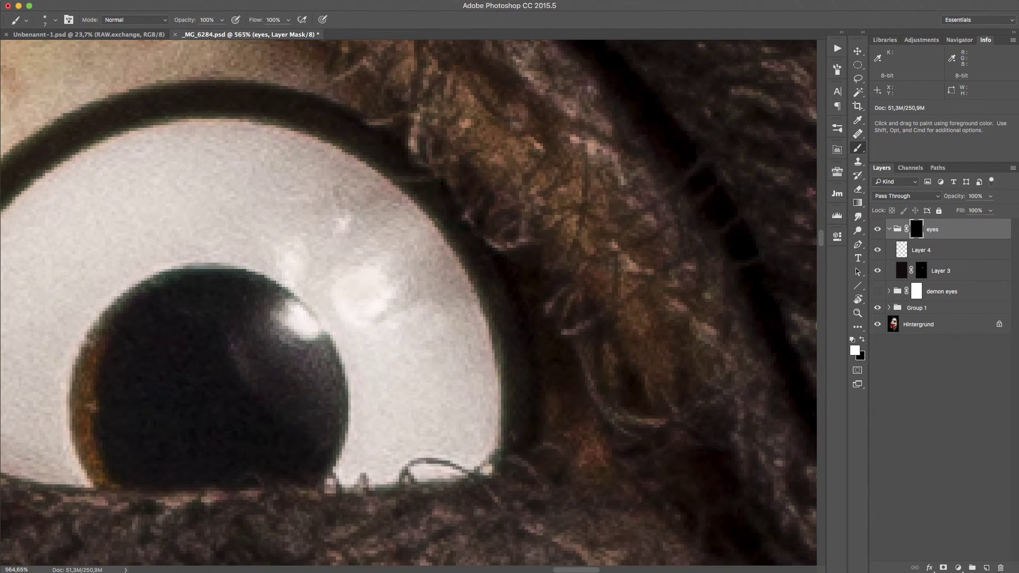
pyautogui.click(287, 21)
pyautogui.click(320, 327)
pyautogui.moveTo(281, 300)
pyautogui.mouseDown()
pyautogui.moveTo(297, 333)
pyautogui.moveTo(302, 317)
pyautogui.moveTo(314, 333)
pyautogui.moveTo(286, 311)
pyautogui.moveTo(341, 284)
pyautogui.moveTo(314, 294)
pyautogui.moveTo(397, 281)
pyautogui.moveTo(378, 267)
pyautogui.moveTo(335, 304)
pyautogui.moveTo(356, 312)
pyautogui.moveTo(336, 331)
pyautogui.moveTo(433, 316)
pyautogui.moveTo(425, 308)
pyautogui.moveTo(329, 333)
pyautogui.moveTo(330, 287)
pyautogui.moveTo(401, 256)
pyautogui.moveTo(222, 354)
pyautogui.moveTo(320, 261)
pyautogui.moveTo(293, 260)
pyautogui.moveTo(291, 279)
pyautogui.moveTo(360, 267)
pyautogui.moveTo(327, 294)
pyautogui.moveTo(342, 301)
pyautogui.moveTo(342, 317)
pyautogui.moveTo(323, 334)
pyautogui.moveTo(442, 308)
pyautogui.moveTo(326, 354)
pyautogui.moveTo(350, 293)
pyautogui.moveTo(287, 316)
pyautogui.moveTo(365, 317)
pyautogui.moveTo(379, 275)
pyautogui.moveTo(320, 309)
pyautogui.moveTo(392, 267)
pyautogui.moveTo(322, 301)
pyautogui.moveTo(393, 261)
pyautogui.moveTo(342, 292)
pyautogui.moveTo(383, 266)
pyautogui.moveTo(406, 263)
pyautogui.mouseUp()
pyautogui.moveTo(366, 358)
pyautogui.mouseDown()
pyautogui.moveTo(421, 329)
pyautogui.moveTo(345, 343)
pyautogui.moveTo(396, 324)
pyautogui.moveTo(361, 347)
pyautogui.moveTo(404, 318)
pyautogui.mouseUp()
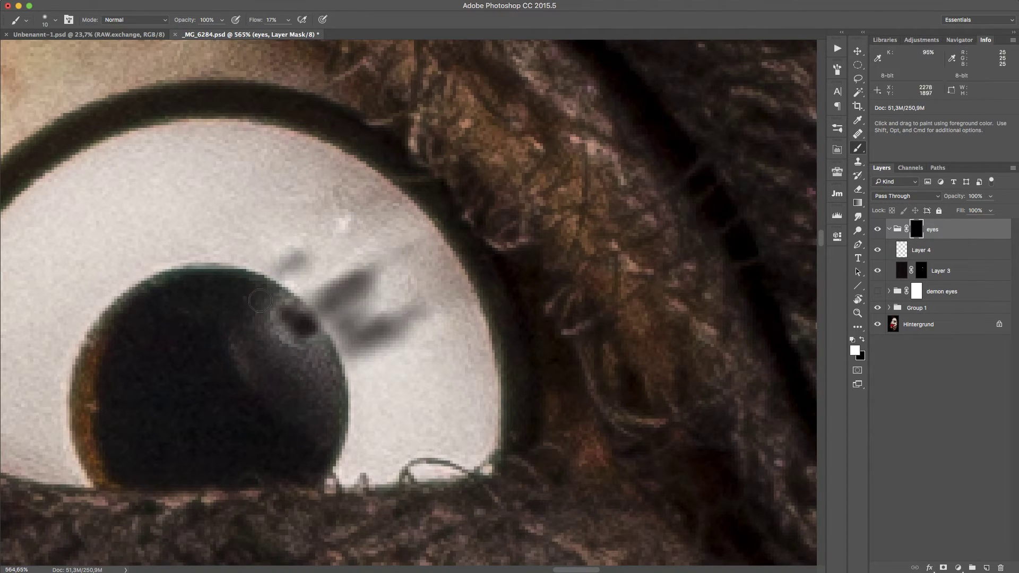
pyautogui.click(345, 218)
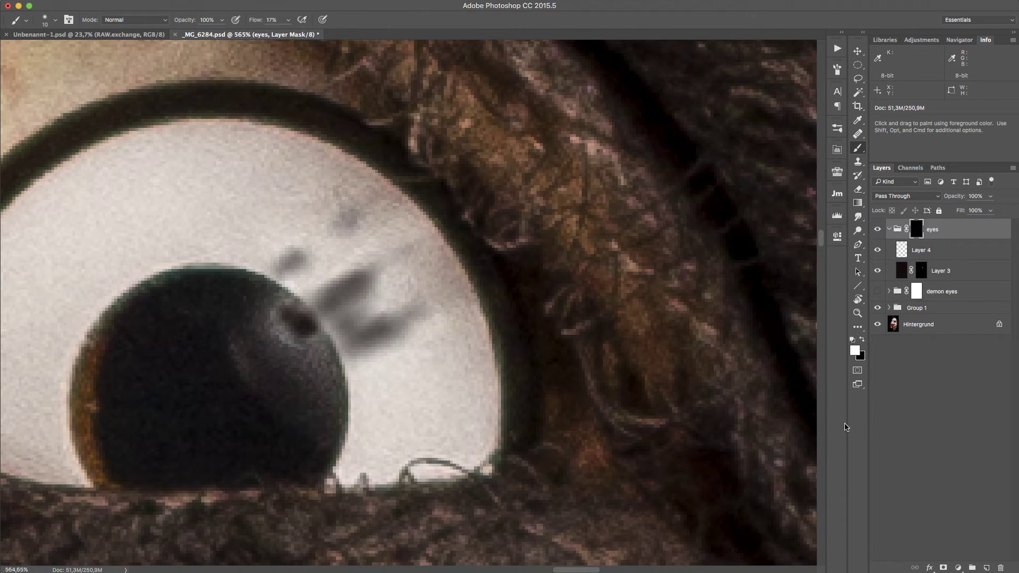
pyautogui.press('super+i')
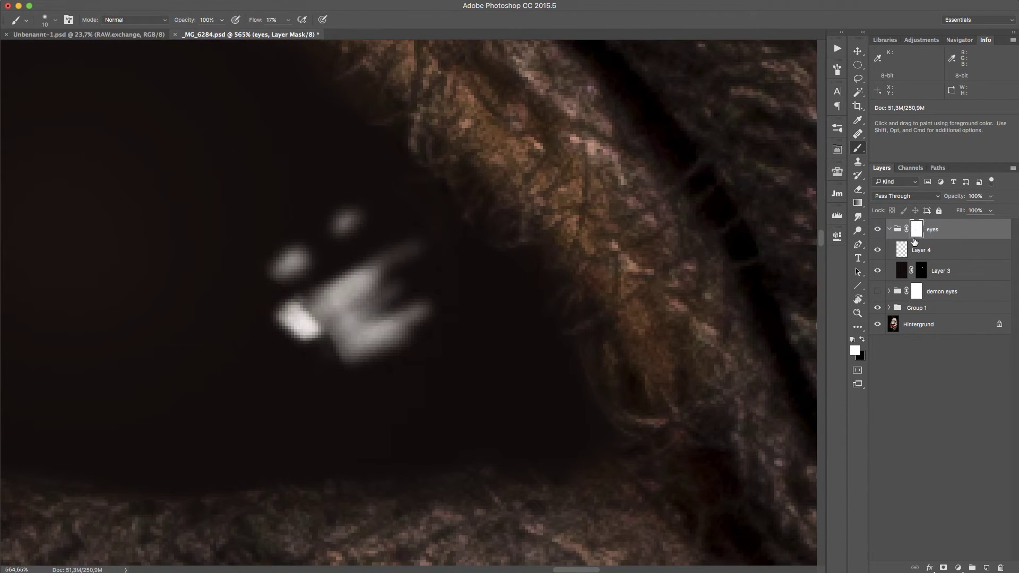
# Step: Paint white on the eyes group mask over the near eye's left cluster of reflections with a 400 px brush at 8% flow to dim them
pyautogui.press('z')
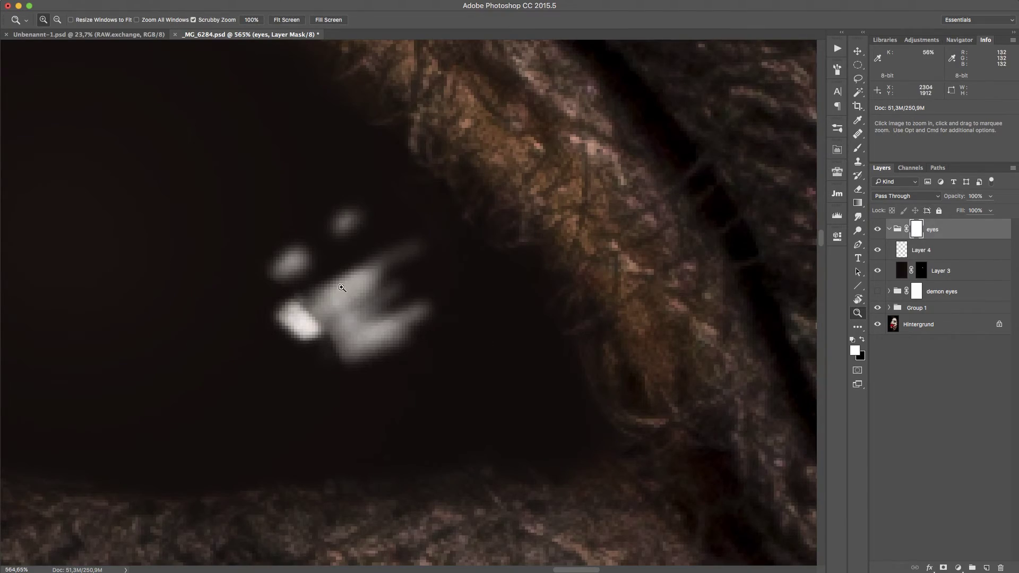
pyautogui.moveTo(342, 287); pyautogui.dragTo(288, 289)
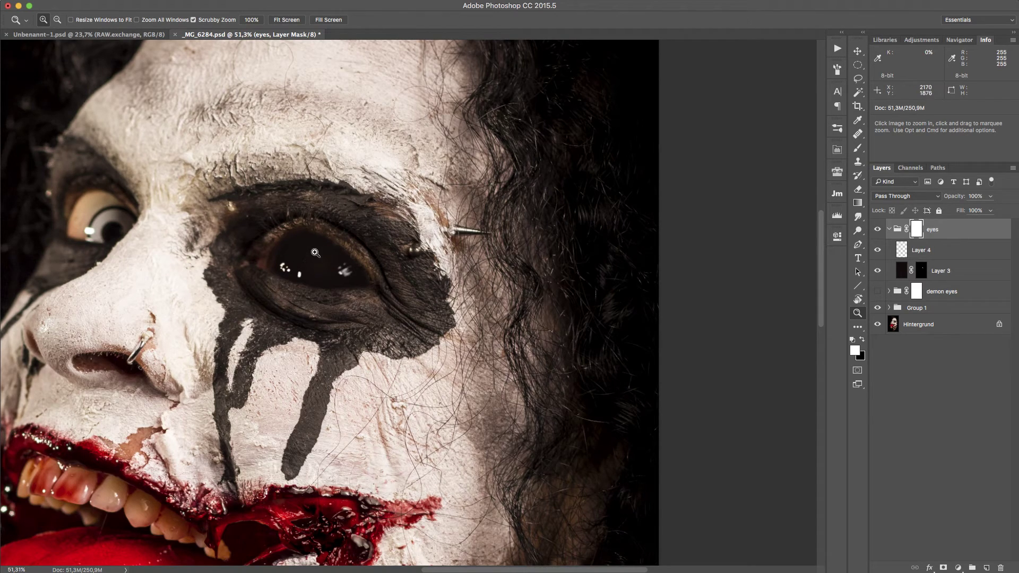
pyautogui.moveTo(326, 255); pyautogui.dragTo(611, 319)
pyautogui.press('b')
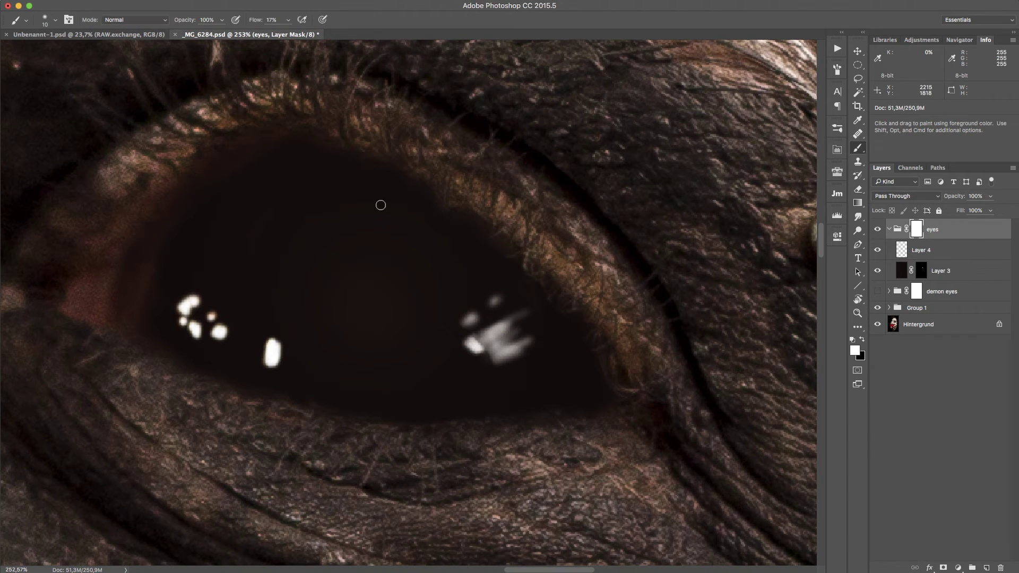
pyautogui.press(']')
pyautogui.press(']')
pyautogui.press(']')
pyautogui.press(']')
pyautogui.press(']')
pyautogui.press(']')
pyautogui.press(']')
pyautogui.press(']')
pyautogui.press(']')
pyautogui.press(']')
pyautogui.press(']')
pyautogui.press(']')
pyautogui.press(']')
pyautogui.press(']')
pyautogui.press(']')
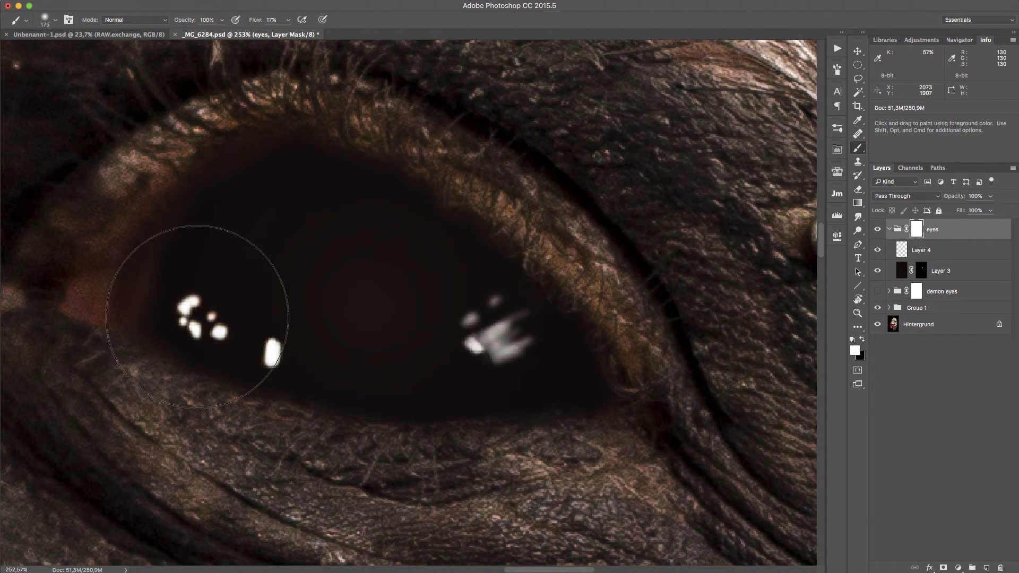
pyautogui.press(']')
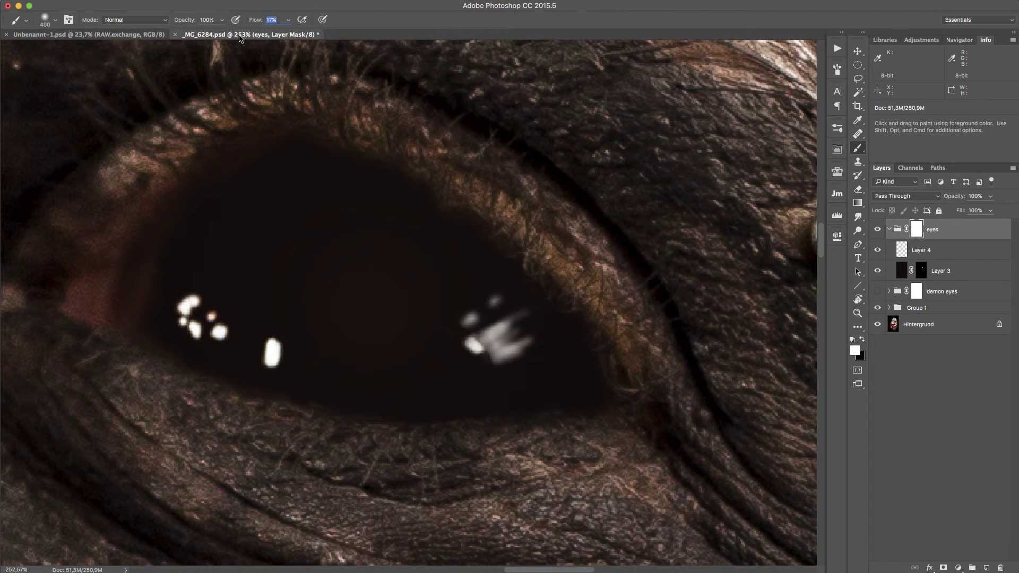
pyautogui.write('8')
pyautogui.press('Return')
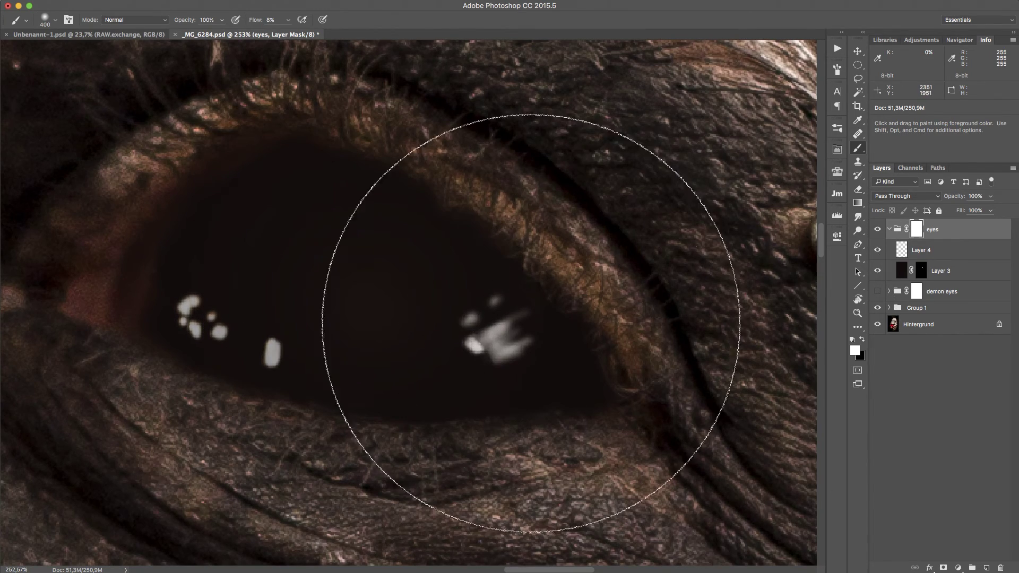
# Step: Shrink the brush to 50 and 25 px and tone down the brightest individual reflections in the near eye on the eyes group mask
pyautogui.press('[')
pyautogui.press('[')
pyautogui.press('[')
pyautogui.press('[')
pyautogui.press('[')
pyautogui.press('[')
pyautogui.press('[')
pyautogui.press('[')
pyautogui.press('[')
pyautogui.press('[')
pyautogui.press('[')
pyautogui.press('[')
pyautogui.press('[')
pyautogui.press('[')
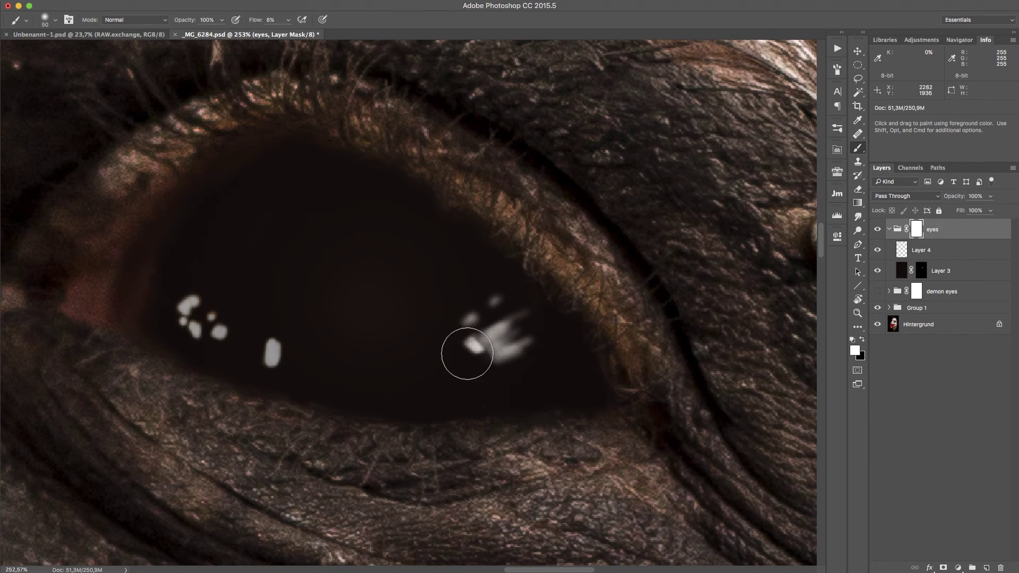
pyautogui.press('[')
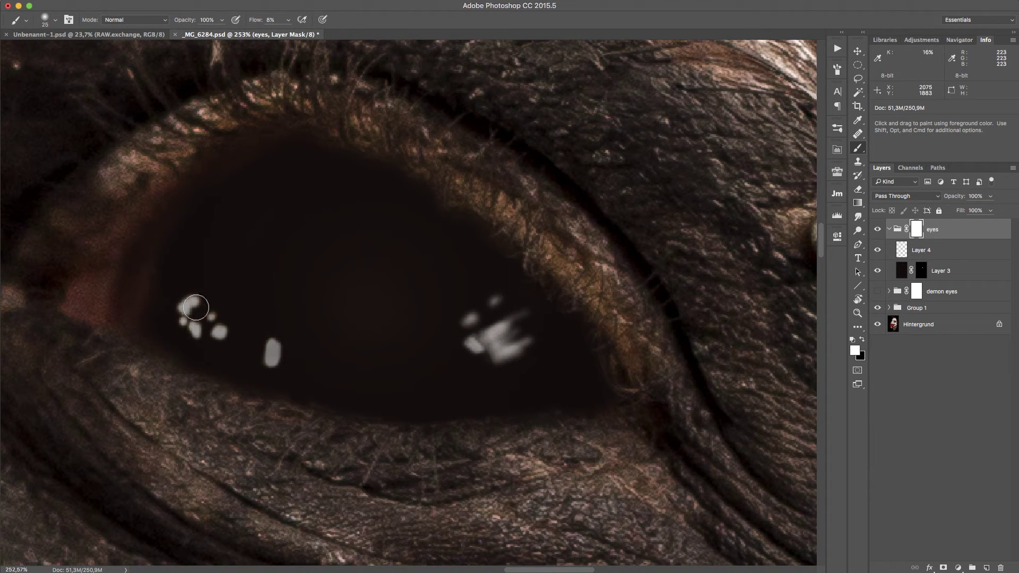
# Step: Paint white on Layer 3's mask over the far eye's eyeball at 100% flow to cover it in black
pyautogui.press('z')
pyautogui.moveTo(337, 298)
pyautogui.mouseDown()
pyautogui.moveTo(256, 294)
pyautogui.moveTo(332, 266)
pyautogui.mouseUp()
pyautogui.moveTo(608, 314); pyautogui.dragTo(514, 268)
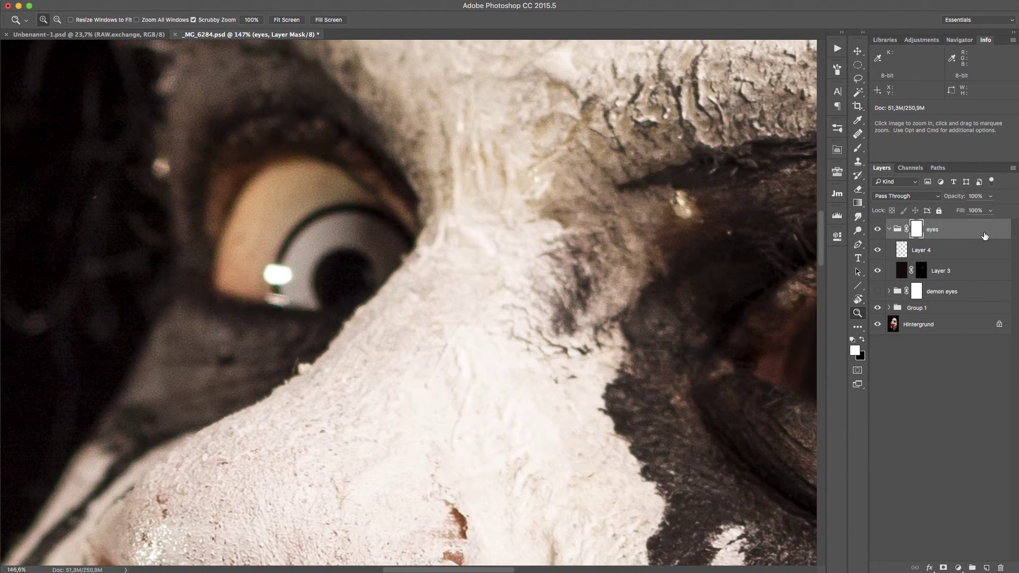
pyautogui.click(924, 271)
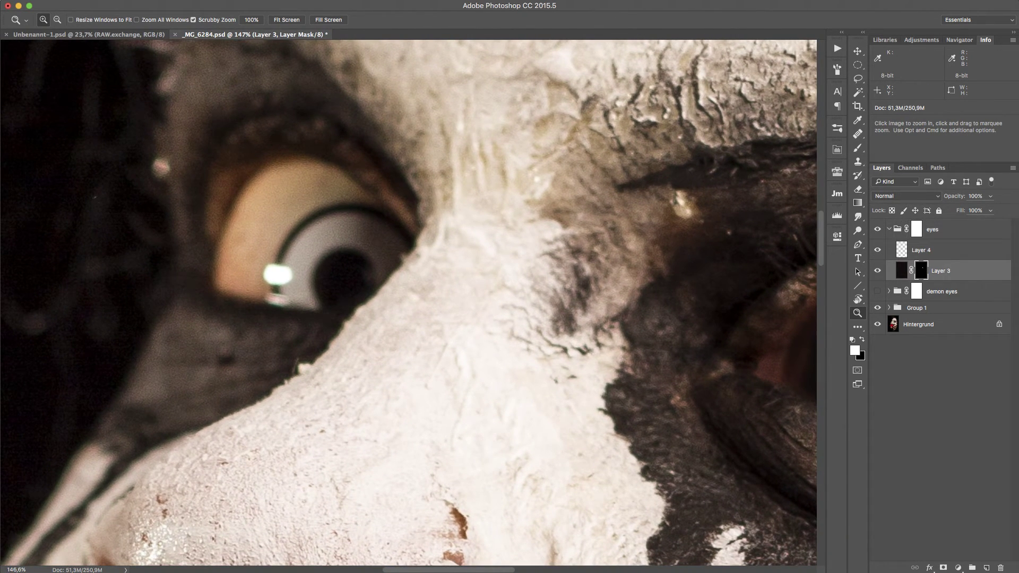
pyautogui.press('b')
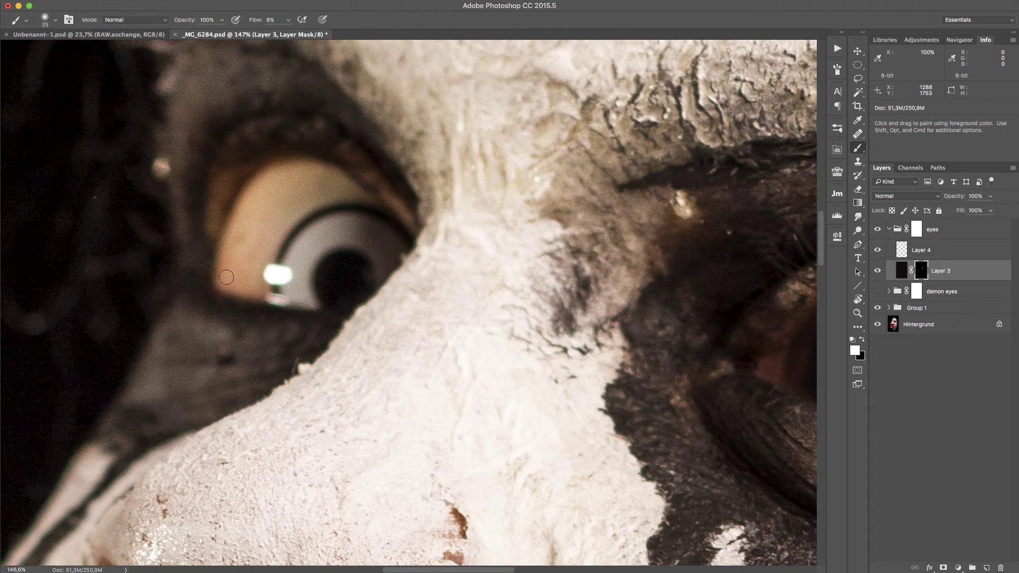
pyautogui.moveTo(222, 271); pyautogui.dragTo(220, 272)
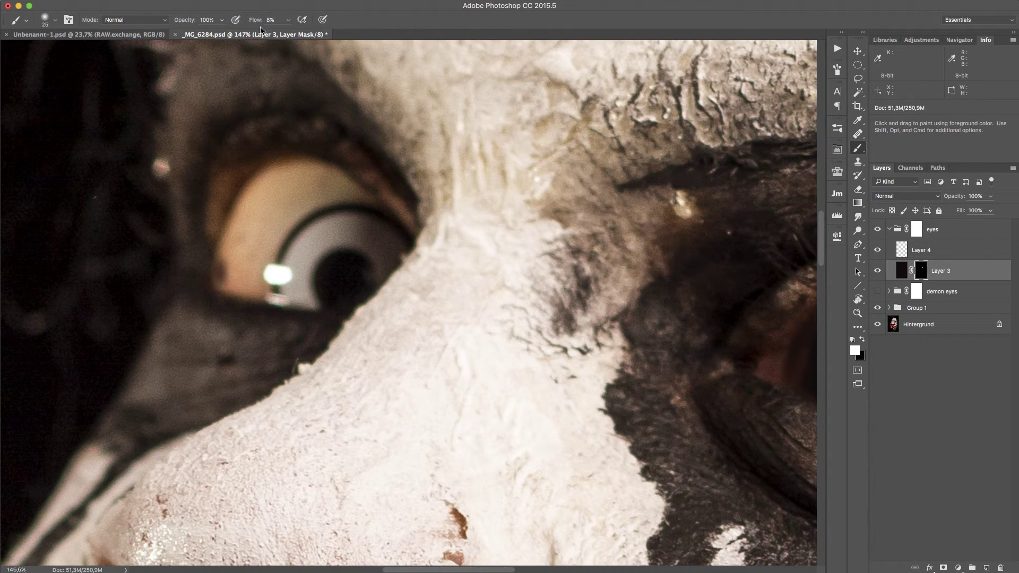
pyautogui.moveTo(218, 274)
pyautogui.mouseDown()
pyautogui.moveTo(250, 290)
pyautogui.moveTo(223, 268)
pyautogui.moveTo(234, 238)
pyautogui.moveTo(222, 256)
pyautogui.moveTo(243, 216)
pyautogui.moveTo(268, 251)
pyautogui.moveTo(247, 268)
pyautogui.moveTo(258, 202)
pyautogui.moveTo(275, 178)
pyautogui.moveTo(305, 174)
pyautogui.moveTo(350, 192)
pyautogui.moveTo(349, 231)
pyautogui.moveTo(397, 242)
pyautogui.moveTo(355, 292)
pyautogui.moveTo(333, 296)
pyautogui.moveTo(333, 272)
pyautogui.moveTo(361, 227)
pyautogui.moveTo(346, 196)
pyautogui.moveTo(268, 231)
pyautogui.moveTo(279, 198)
pyautogui.moveTo(296, 223)
pyautogui.moveTo(277, 279)
pyautogui.moveTo(324, 249)
pyautogui.moveTo(343, 282)
pyautogui.moveTo(230, 288)
pyautogui.moveTo(314, 305)
pyautogui.moveTo(260, 296)
pyautogui.moveTo(273, 286)
pyautogui.moveTo(251, 252)
pyautogui.moveTo(311, 209)
pyautogui.moveTo(319, 189)
pyautogui.moveTo(364, 214)
pyautogui.mouseUp()
# Step: Blend the black into the far eye's rim on Layer 3's mask with a 40 px brush at 10% opacity
pyautogui.press(']')
pyautogui.press(']')
pyautogui.press(']')
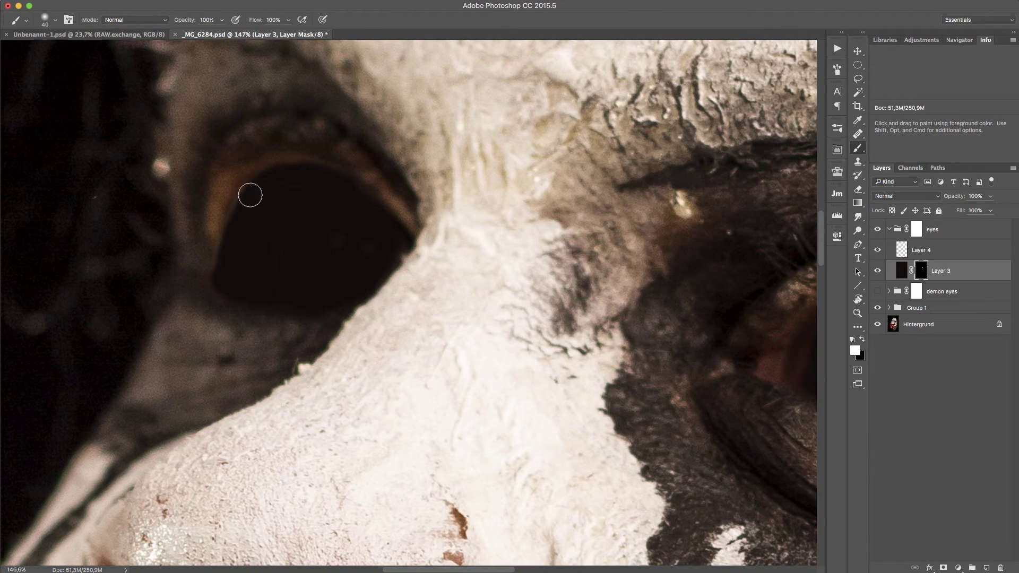
pyautogui.press('1')
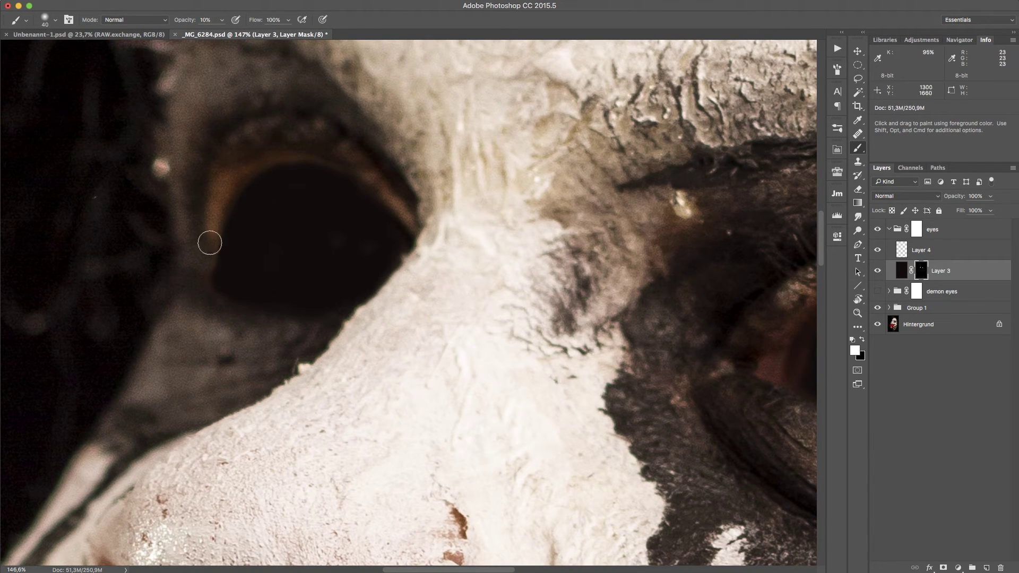
pyautogui.moveTo(207, 263)
pyautogui.mouseDown()
pyautogui.moveTo(237, 175)
pyautogui.moveTo(221, 245)
pyautogui.moveTo(236, 222)
pyautogui.mouseUp()
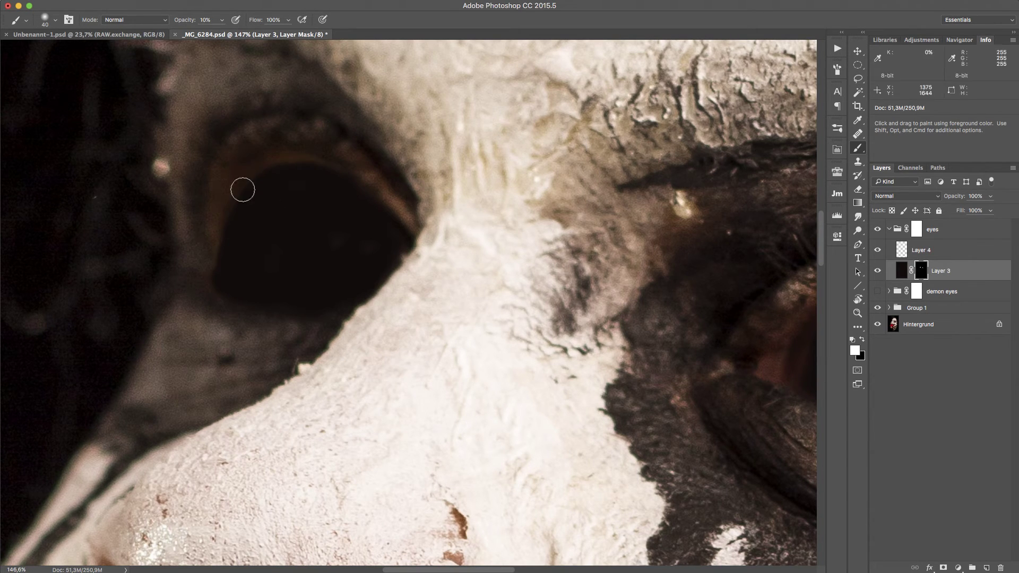
pyautogui.moveTo(273, 174)
pyautogui.mouseDown()
pyautogui.moveTo(402, 206)
pyautogui.moveTo(398, 236)
pyautogui.moveTo(349, 152)
pyautogui.moveTo(384, 216)
pyautogui.moveTo(316, 162)
pyautogui.moveTo(368, 175)
pyautogui.moveTo(400, 209)
pyautogui.moveTo(230, 211)
pyautogui.moveTo(302, 171)
pyautogui.moveTo(240, 293)
pyautogui.moveTo(211, 257)
pyautogui.moveTo(217, 285)
pyautogui.mouseUp()
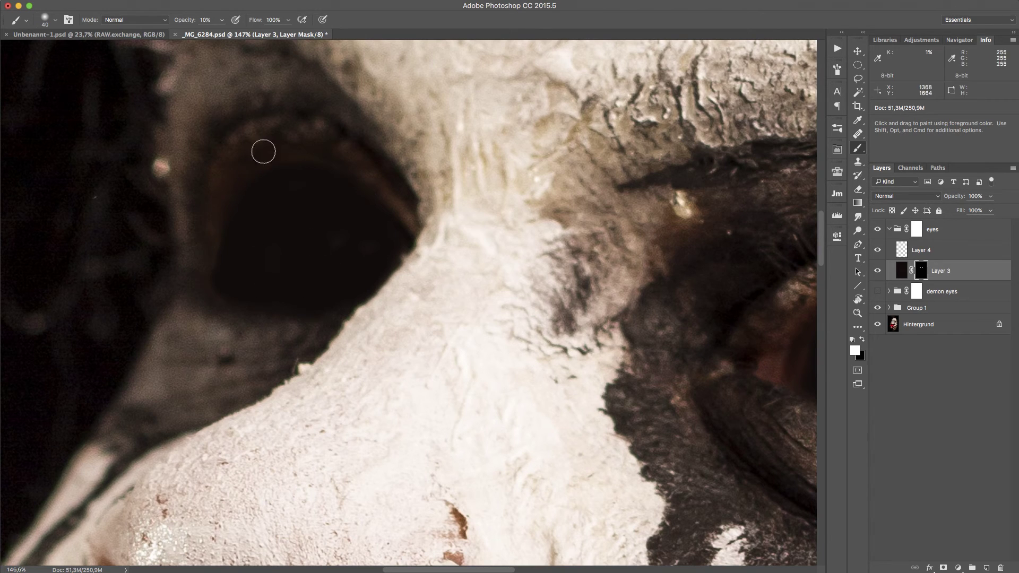
# Step: Paint a faint glow in the centre of the far eye on Layer 4 with a 60 px brush at 10% opacity
pyautogui.click(940, 256)
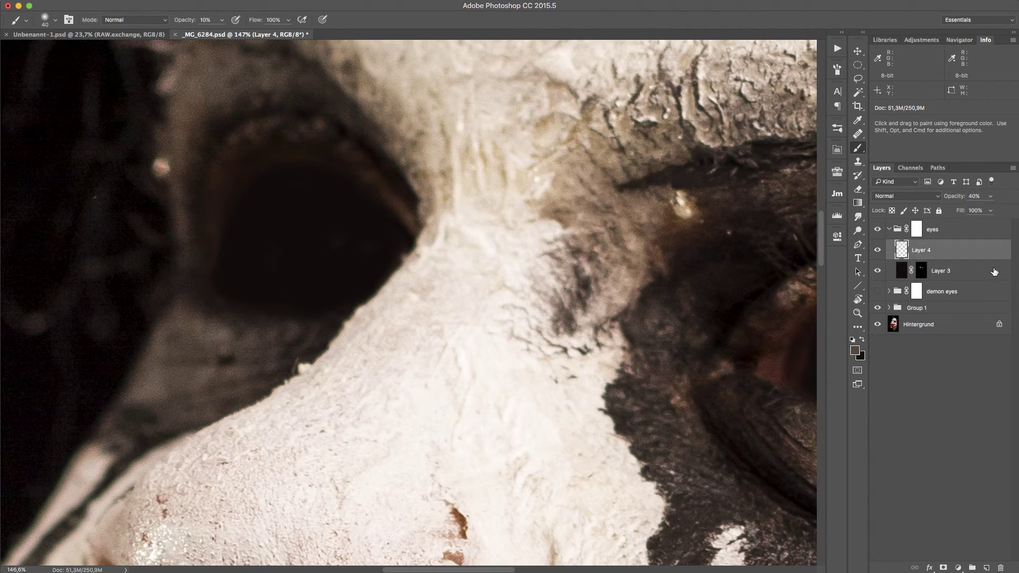
pyautogui.moveTo(215, 339)
pyautogui.mouseDown()
pyautogui.moveTo(234, 340)
pyautogui.moveTo(201, 342)
pyautogui.mouseUp()
pyautogui.moveTo(306, 254)
pyautogui.mouseDown()
pyautogui.moveTo(301, 234)
pyautogui.moveTo(313, 244)
pyautogui.moveTo(302, 239)
pyautogui.moveTo(302, 262)
pyautogui.moveTo(310, 235)
pyautogui.mouseUp()
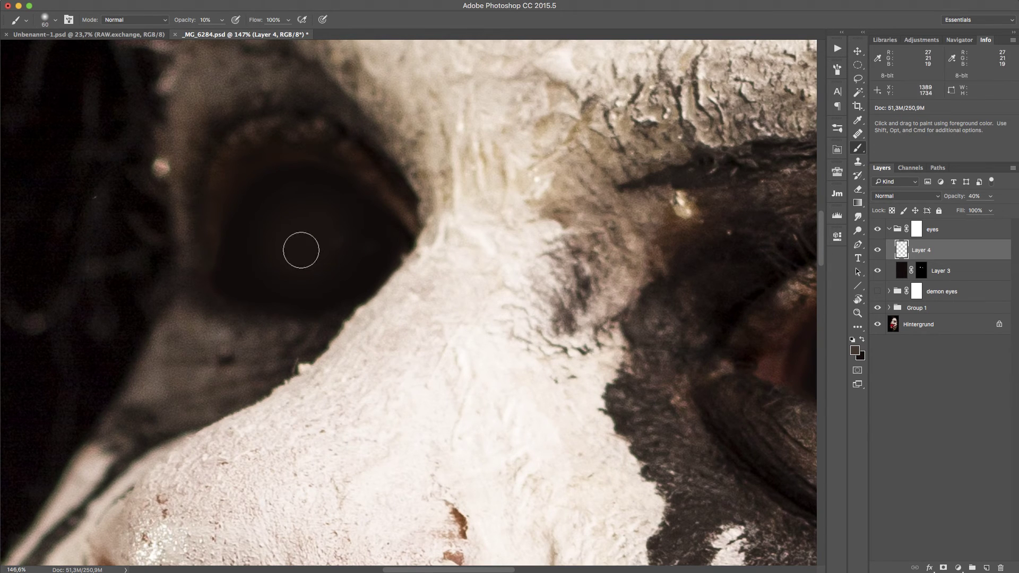
# Step: Invert the eyes group mask, paint white over the far eye's two reflections with a 15 px brush at 100% opacity, and invert it back
pyautogui.press('[')
pyautogui.press('[')
pyautogui.press('[')
pyautogui.click(917, 228)
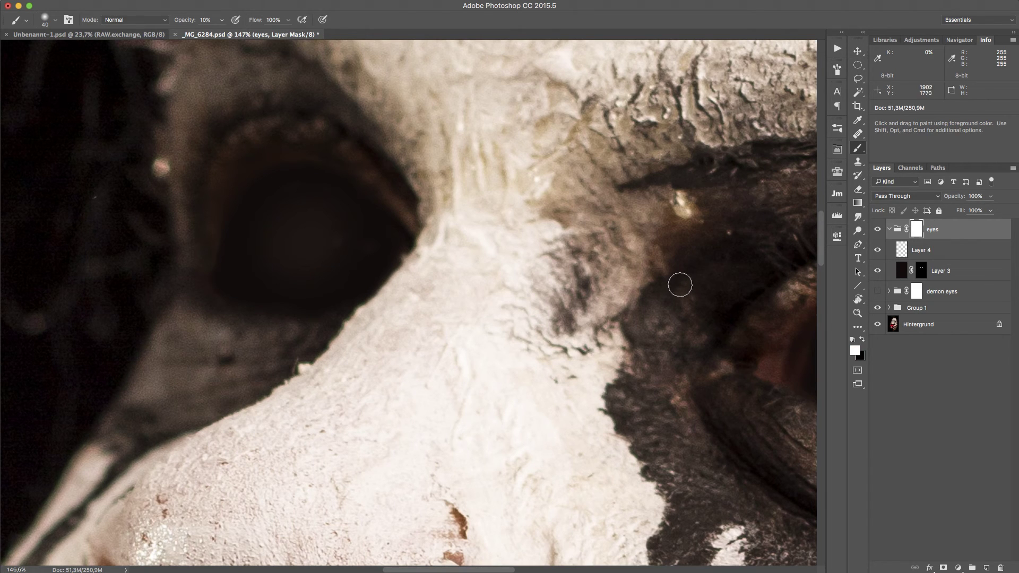
pyautogui.press('super+i')
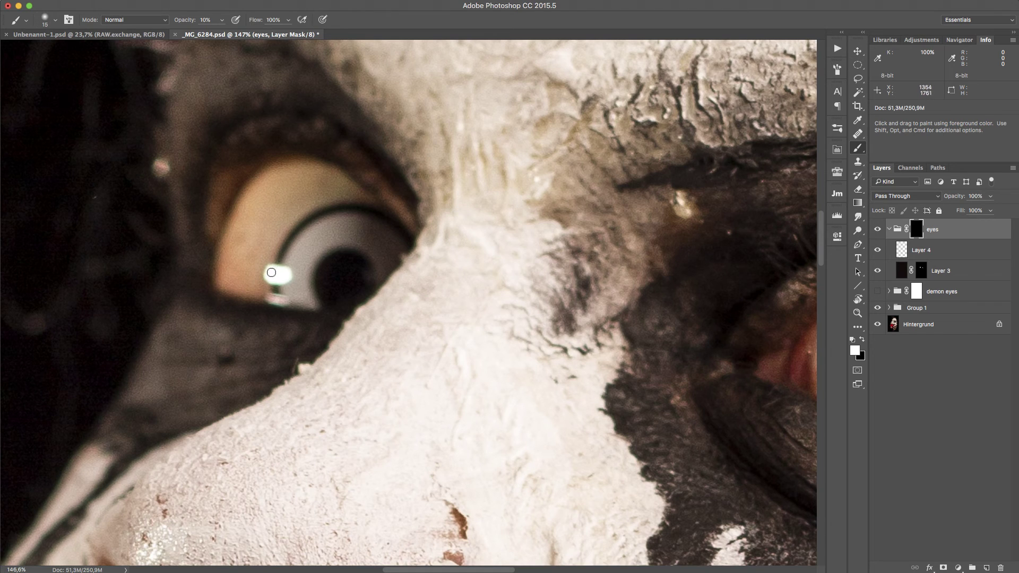
pyautogui.moveTo(271, 272); pyautogui.dragTo(279, 272)
pyautogui.moveTo(272, 272); pyautogui.dragTo(270, 274)
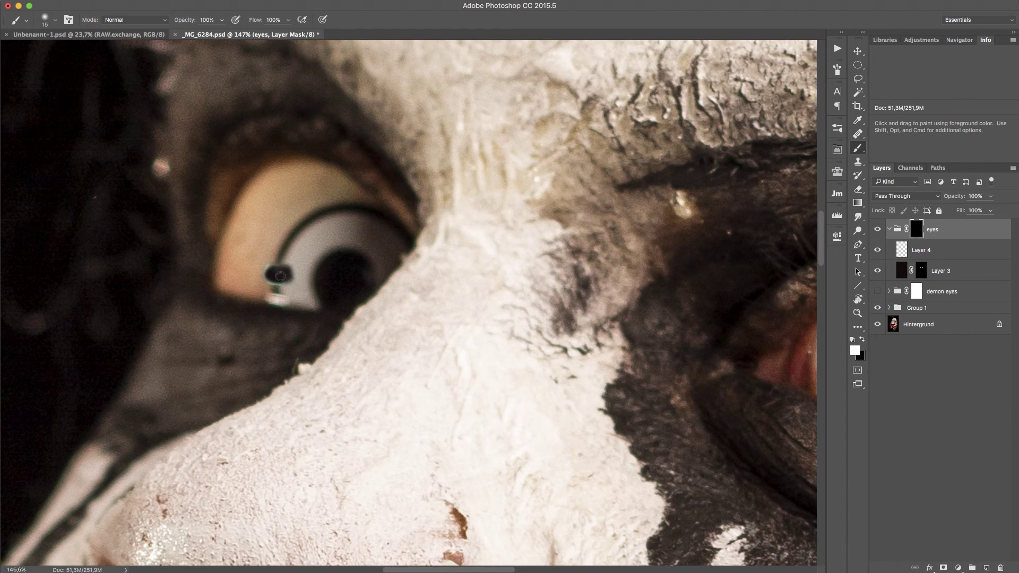
pyautogui.moveTo(268, 297)
pyautogui.mouseDown()
pyautogui.moveTo(286, 298)
pyautogui.moveTo(273, 301)
pyautogui.mouseUp()
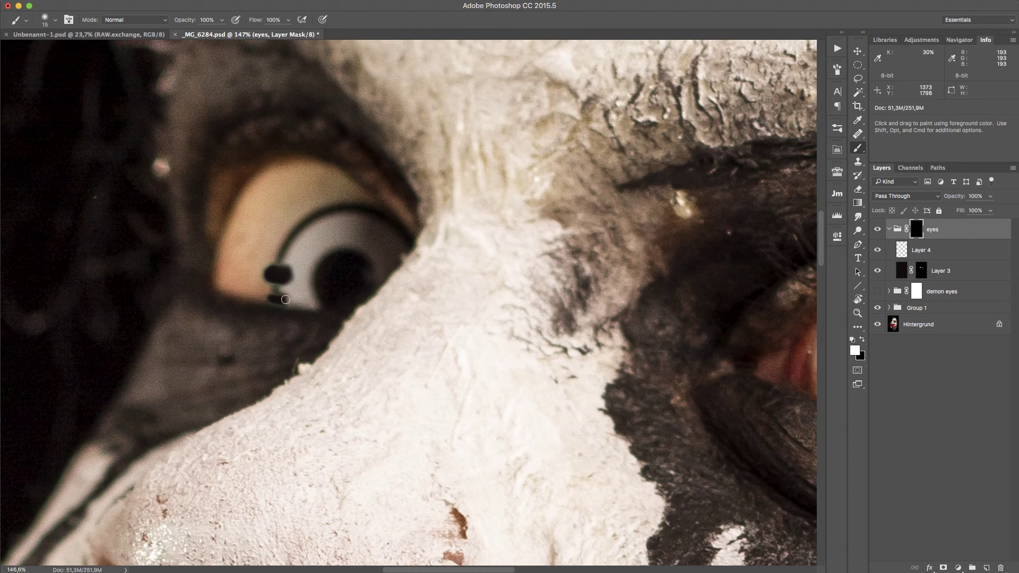
pyautogui.press('super+i')
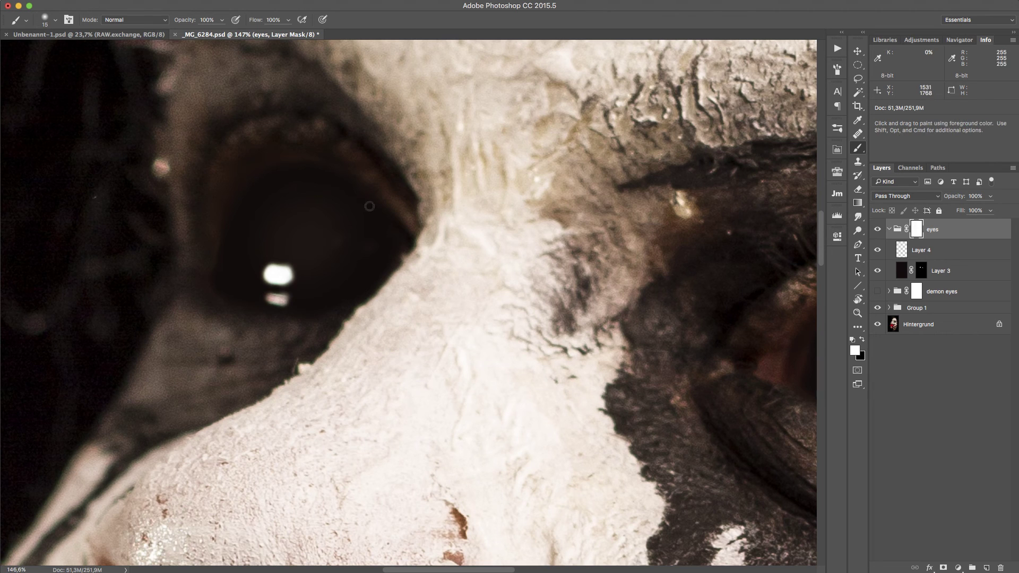
# Step: Dim the far eye's reflections by painting white on the eyes group mask with a 150 px brush at 10% opacity
pyautogui.scroll(-3, 473, 281)
pyautogui.hscroll(5, 472, 282)
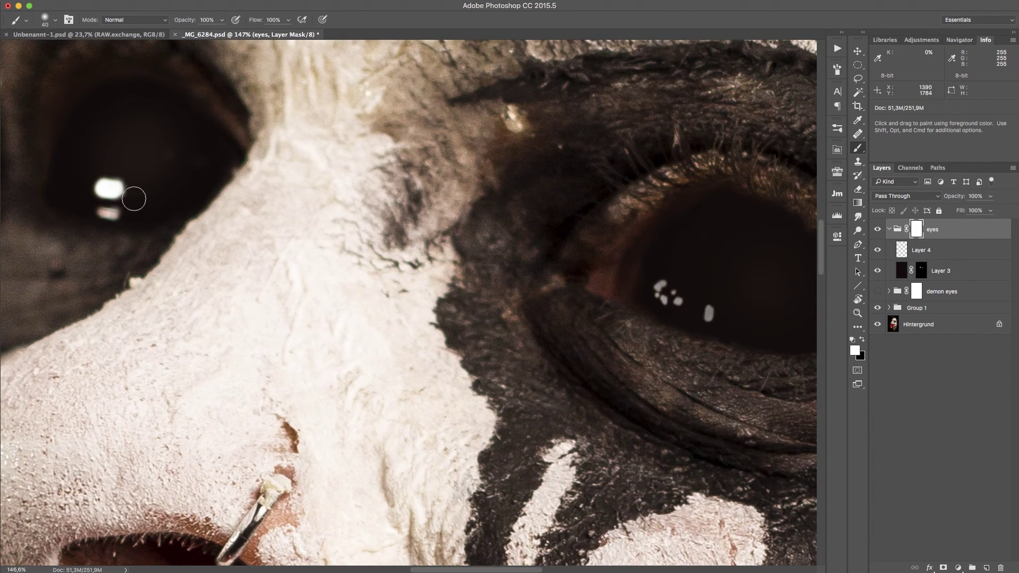
pyautogui.press(']')
pyautogui.press('1')
pyautogui.press(']')
pyautogui.press(']')
pyautogui.press(']')
pyautogui.press(']')
pyautogui.press(']')
pyautogui.press(']')
pyautogui.press(']')
pyautogui.moveTo(132, 202)
pyautogui.mouseDown()
pyautogui.moveTo(112, 189)
pyautogui.moveTo(119, 208)
pyautogui.moveTo(133, 176)
pyautogui.moveTo(93, 203)
pyautogui.moveTo(124, 206)
pyautogui.moveTo(170, 160)
pyautogui.mouseUp()
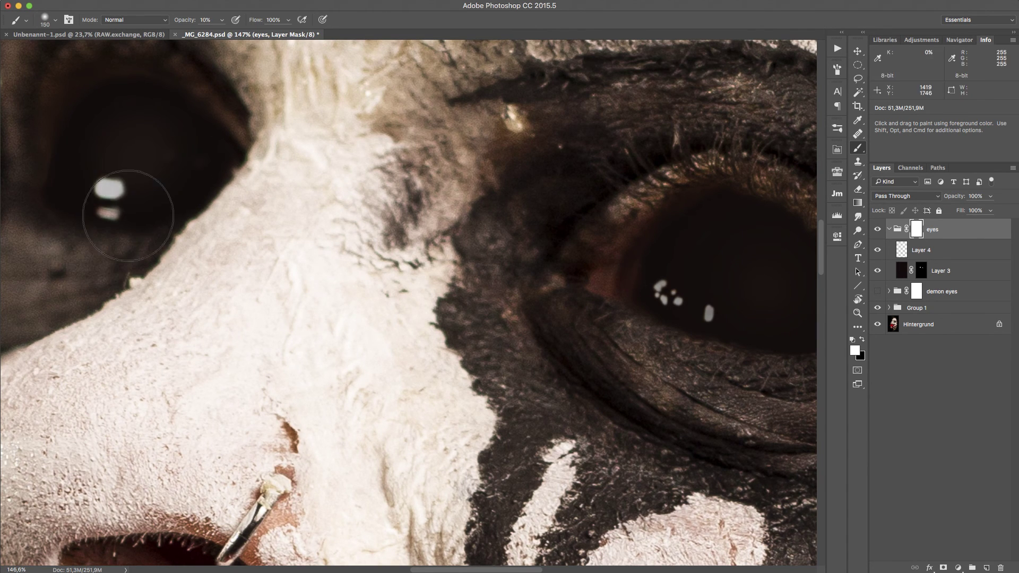
pyautogui.moveTo(119, 245); pyautogui.dragTo(193, 177)
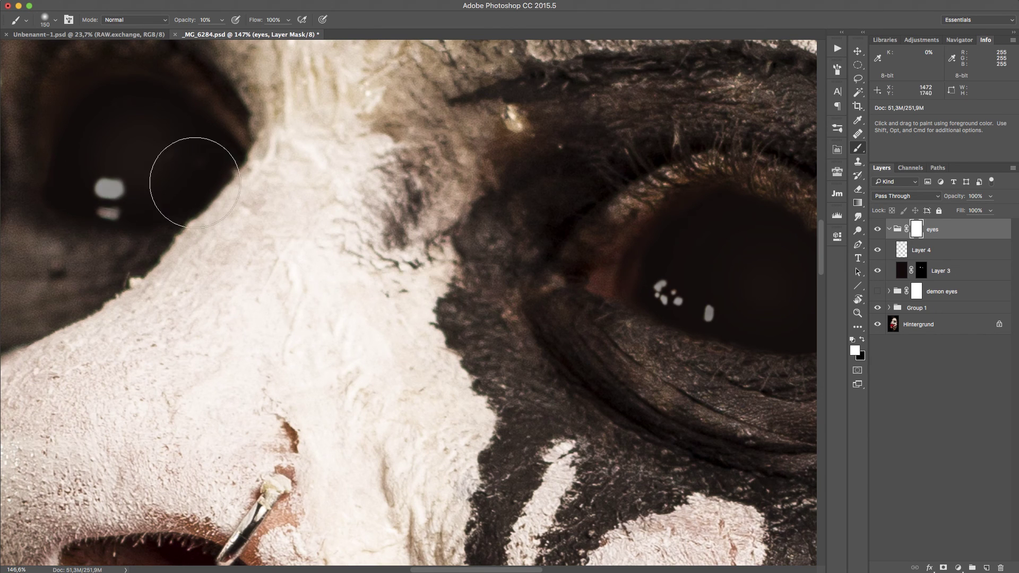
pyautogui.moveTo(62, 228)
pyautogui.mouseDown()
pyautogui.moveTo(113, 182)
pyautogui.moveTo(79, 357)
pyautogui.moveTo(108, 278)
pyautogui.mouseUp()
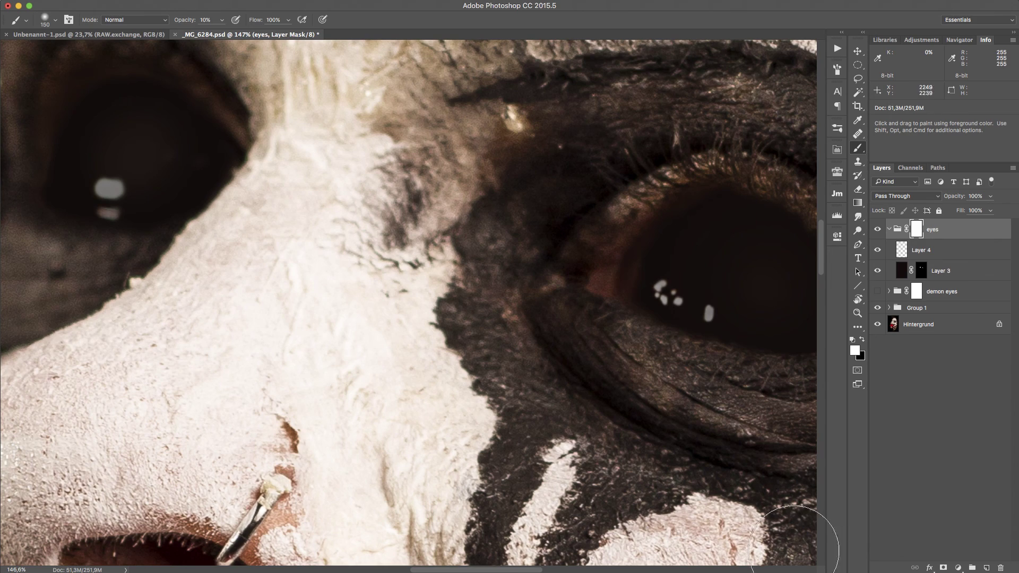
# Step: Compare the portrait's eyes with and without reflections by disabling and re-enabling the eyes group's layer mask
pyautogui.press('z')
pyautogui.moveTo(420, 214); pyautogui.dragTo(382, 295)
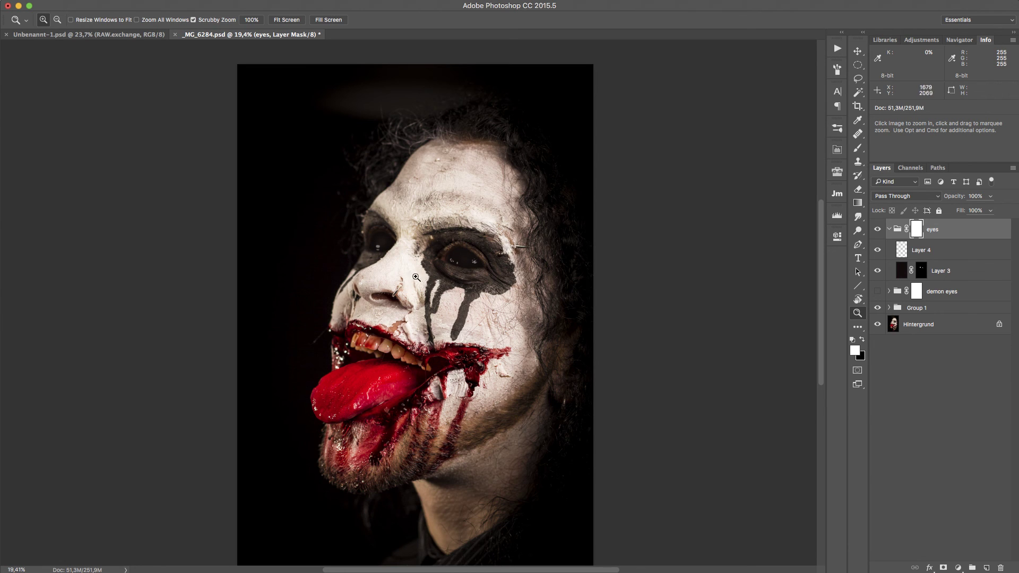
pyautogui.moveTo(477, 278); pyautogui.dragTo(517, 278)
pyautogui.rightClick(924, 229)
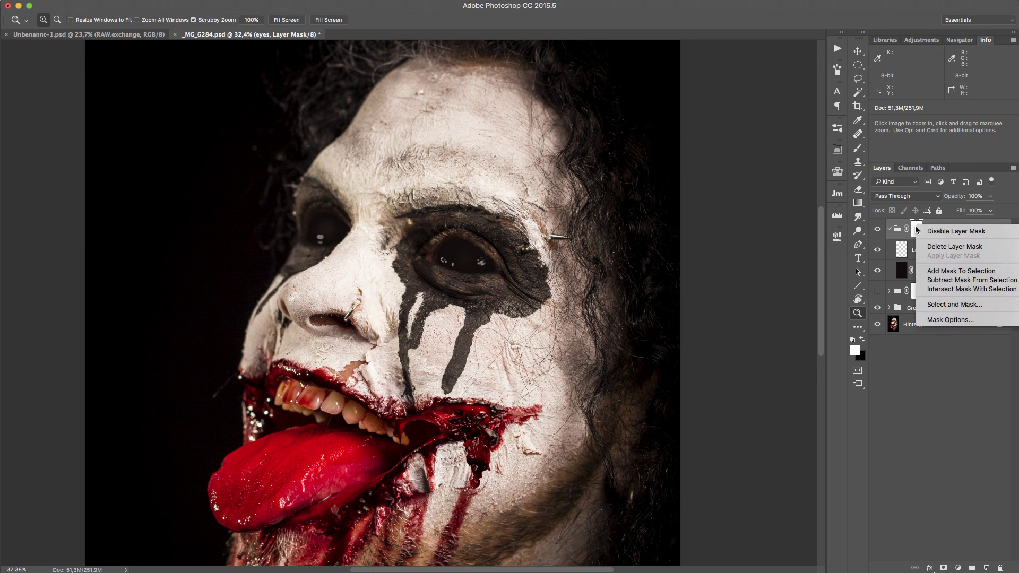
pyautogui.click(922, 231)
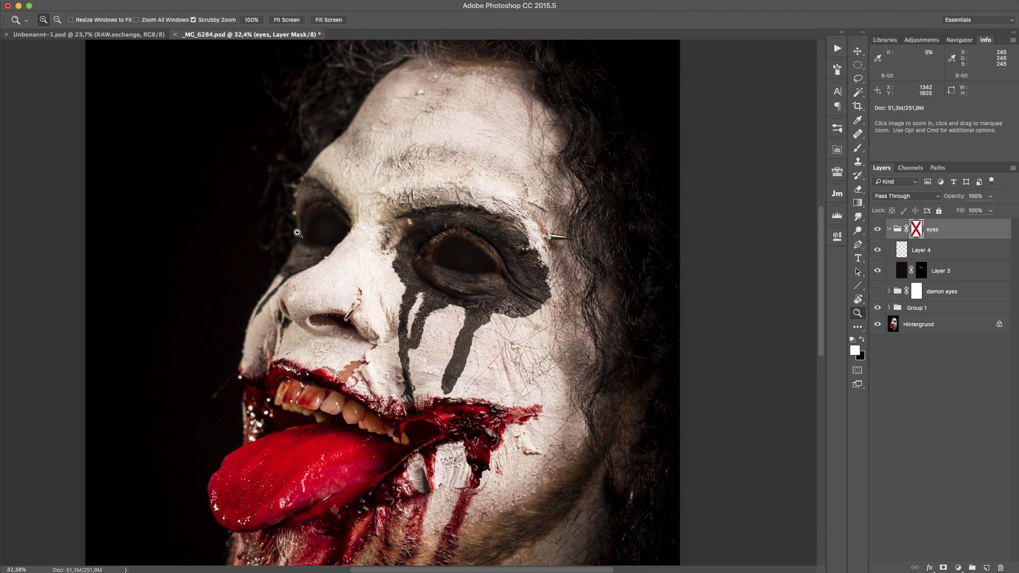
pyautogui.rightClick(913, 232)
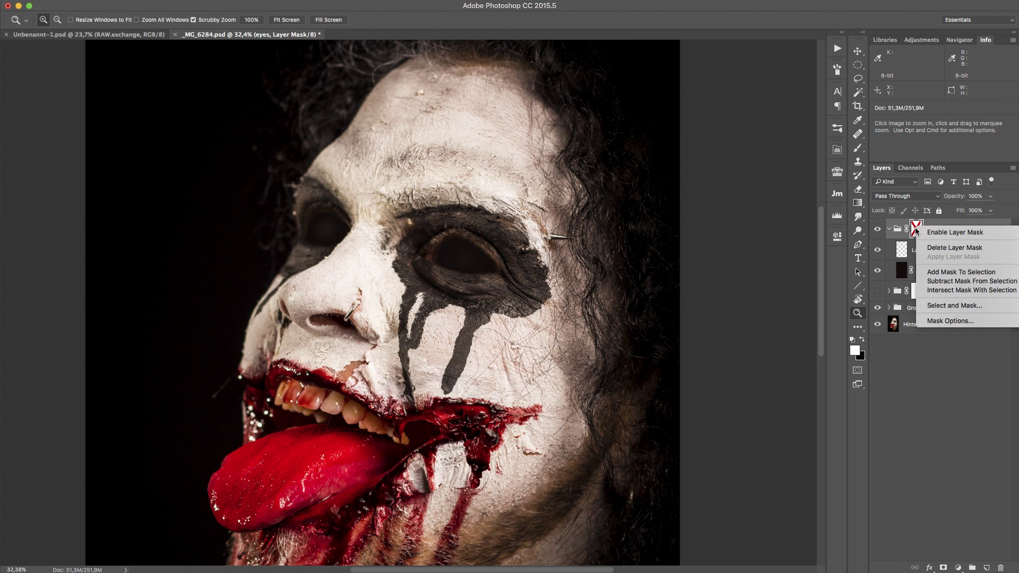
pyautogui.click(920, 232)
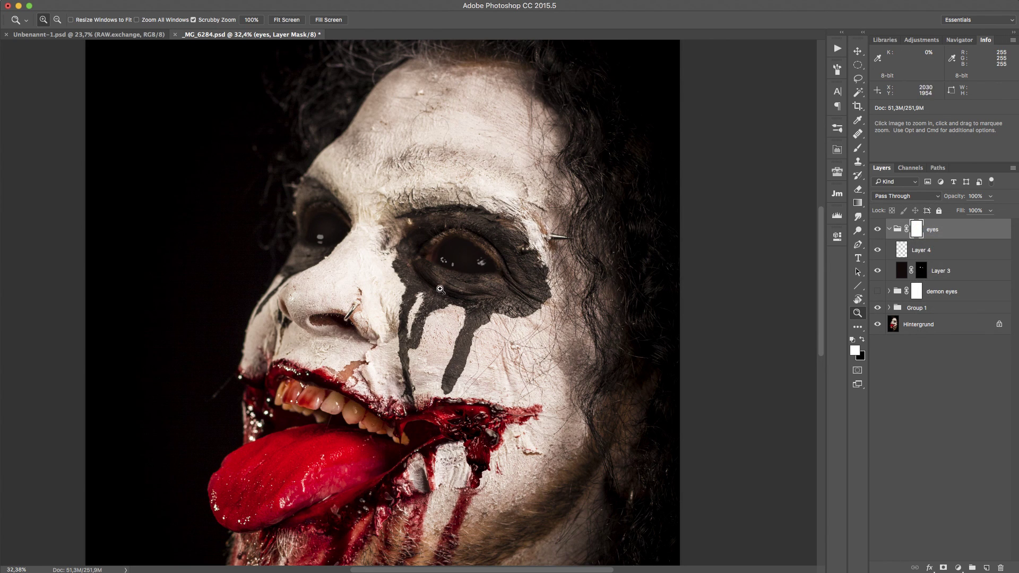